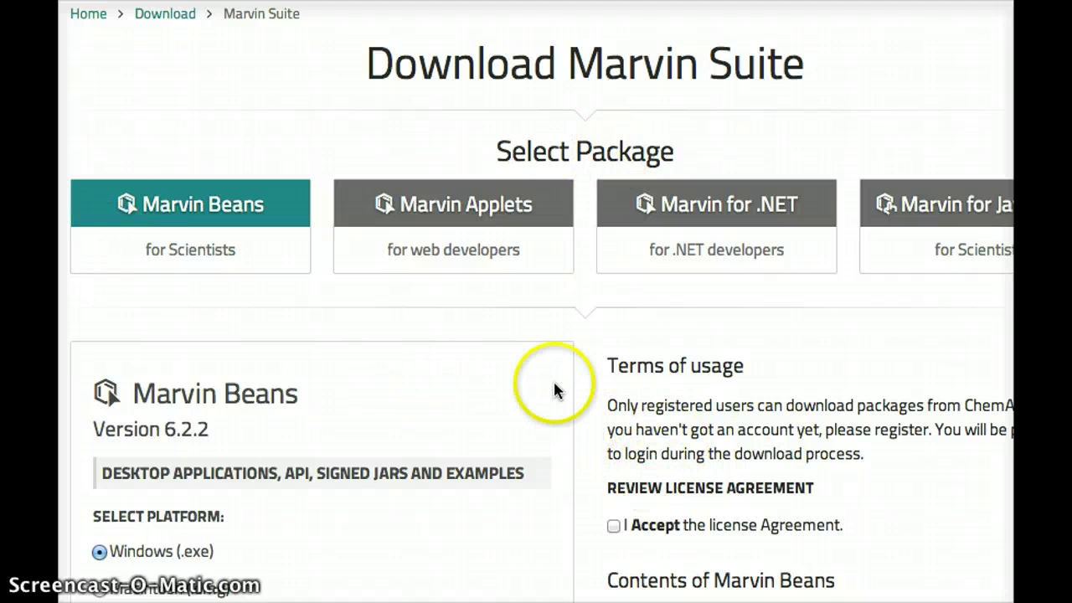
- Accept the license agreement, choose the Macintosh (.dmg) platform, and start the Marvin Beans download
click(612, 528)
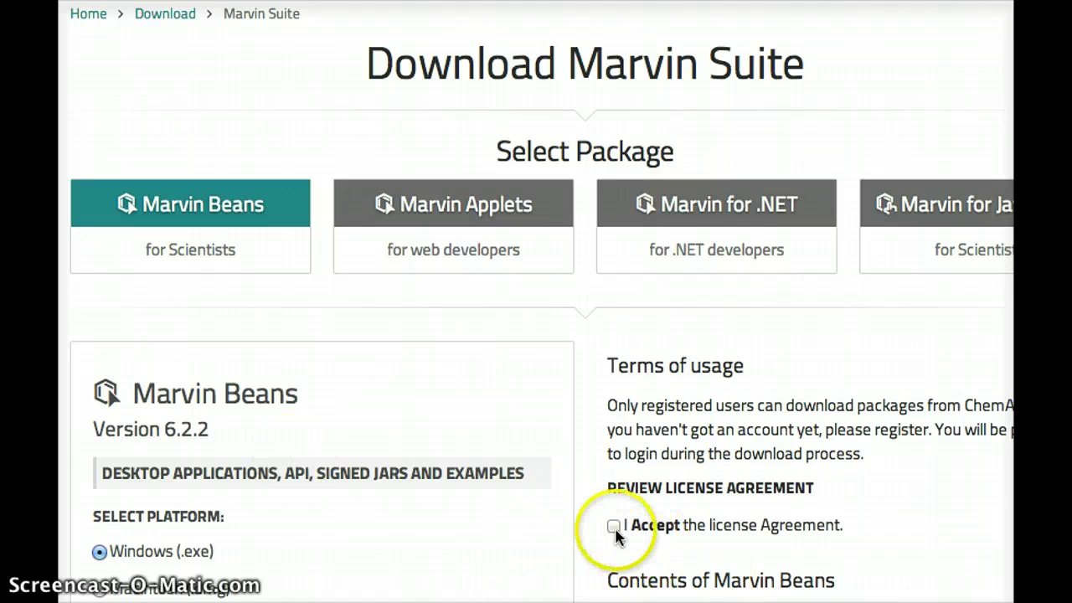
click(612, 526)
scroll(341, 474, down, 5)
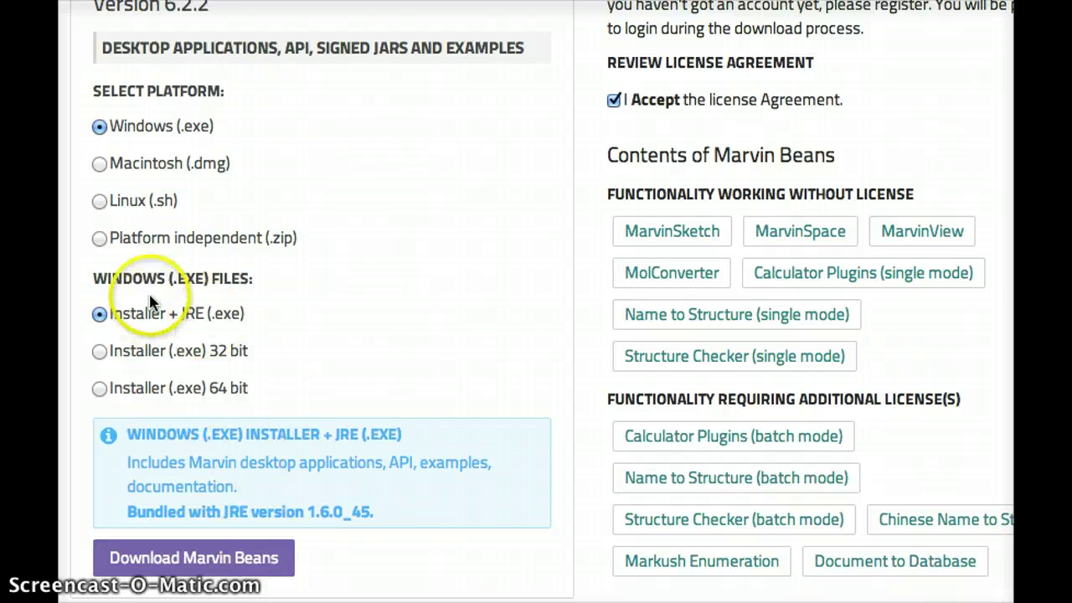
click(170, 165)
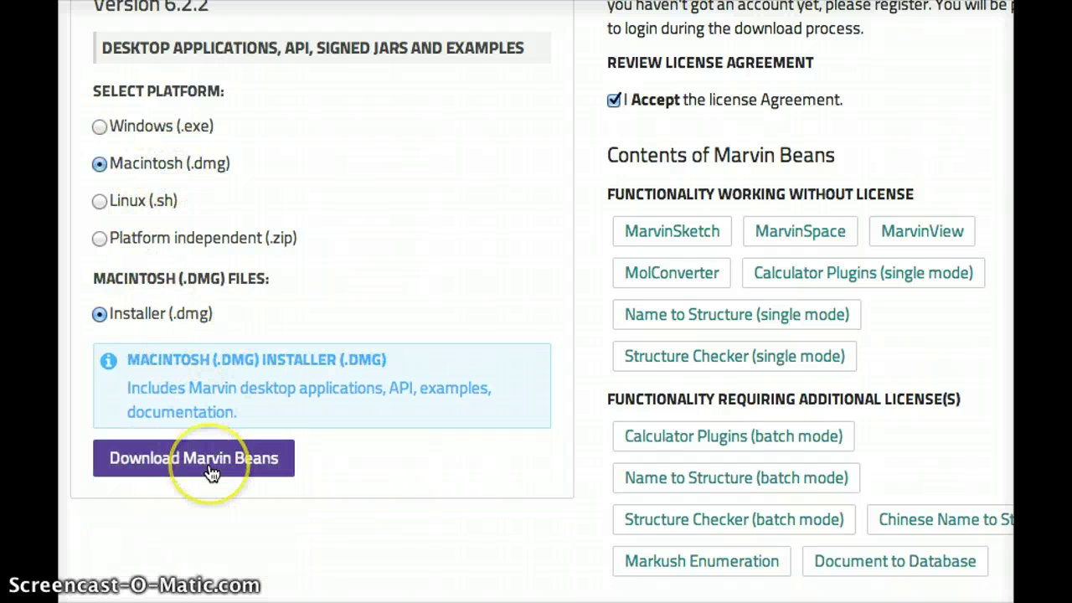
click(211, 474)
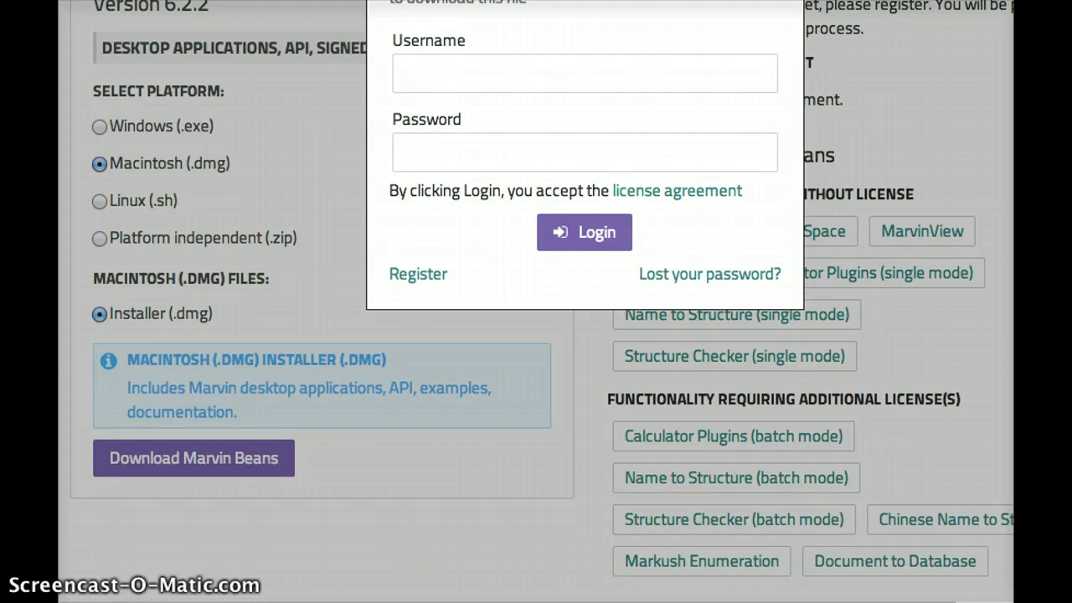
- Open the new account registration from the login prompt and agree to the support forum's registration terms
click(730, 256)
click(481, 214)
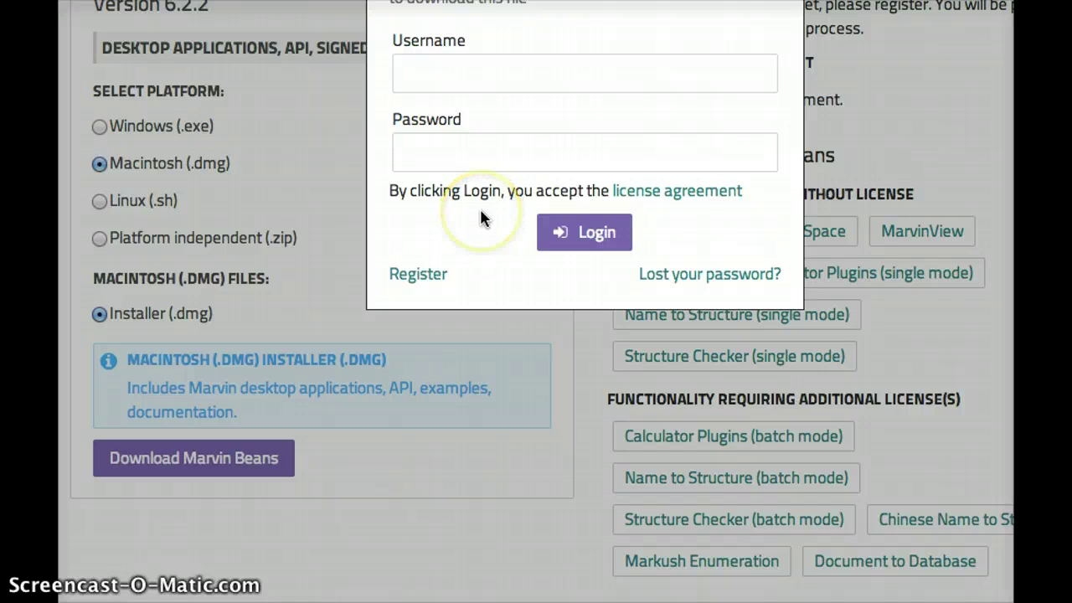
click(479, 295)
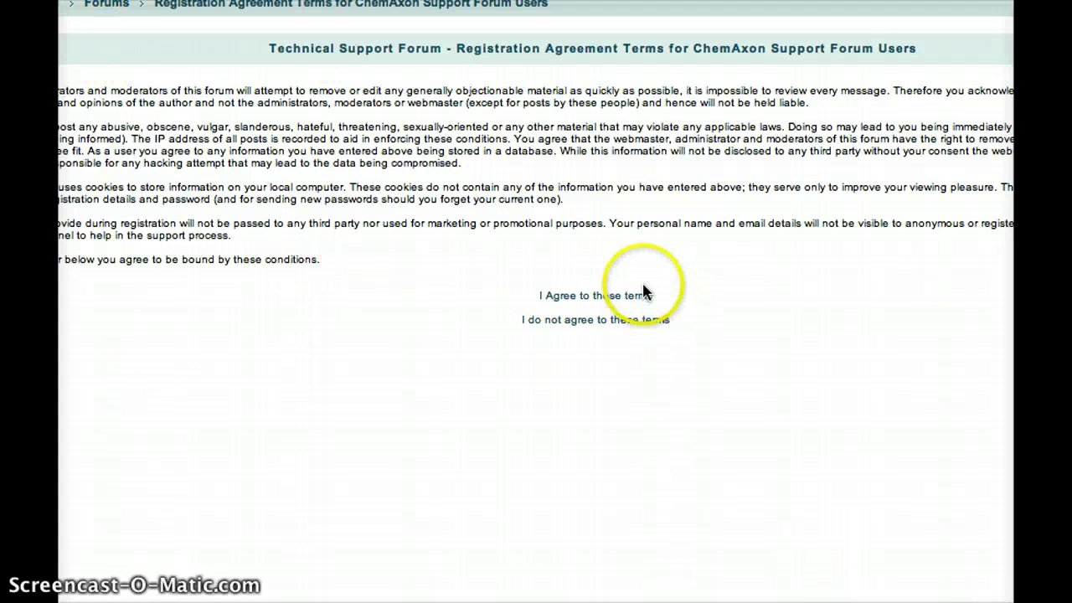
click(620, 298)
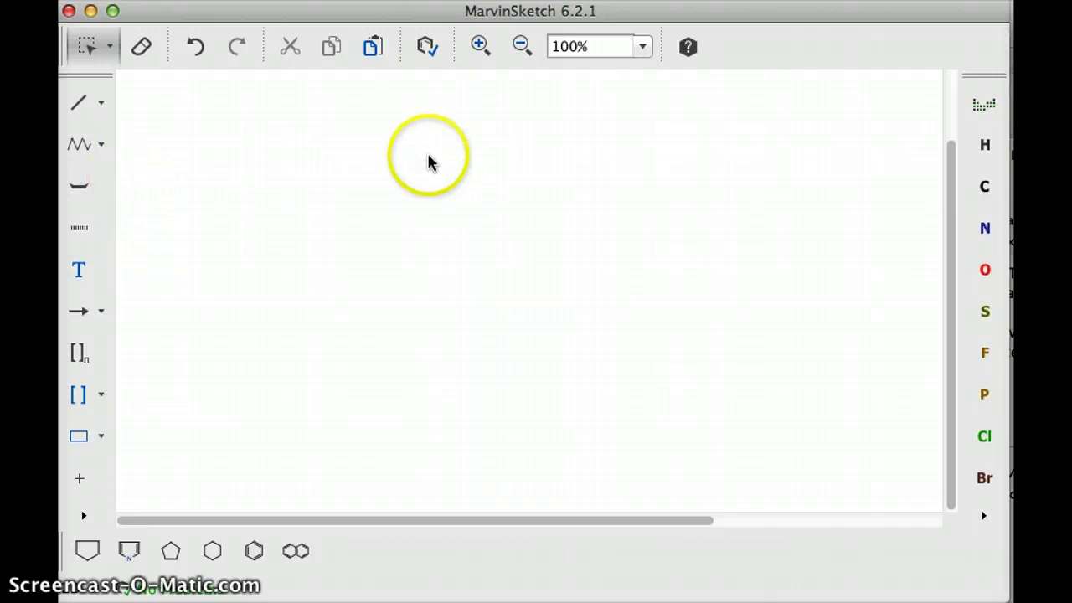
- Draw a three-carbon chain on the MarvinSketch canvas with the Single Bond tool
click(72, 104)
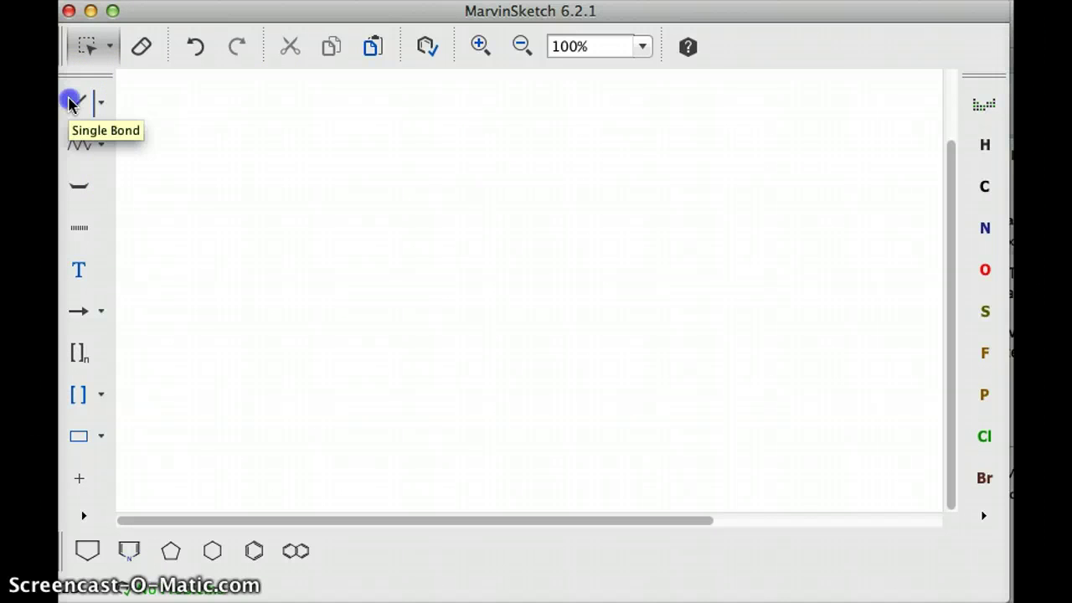
click(70, 102)
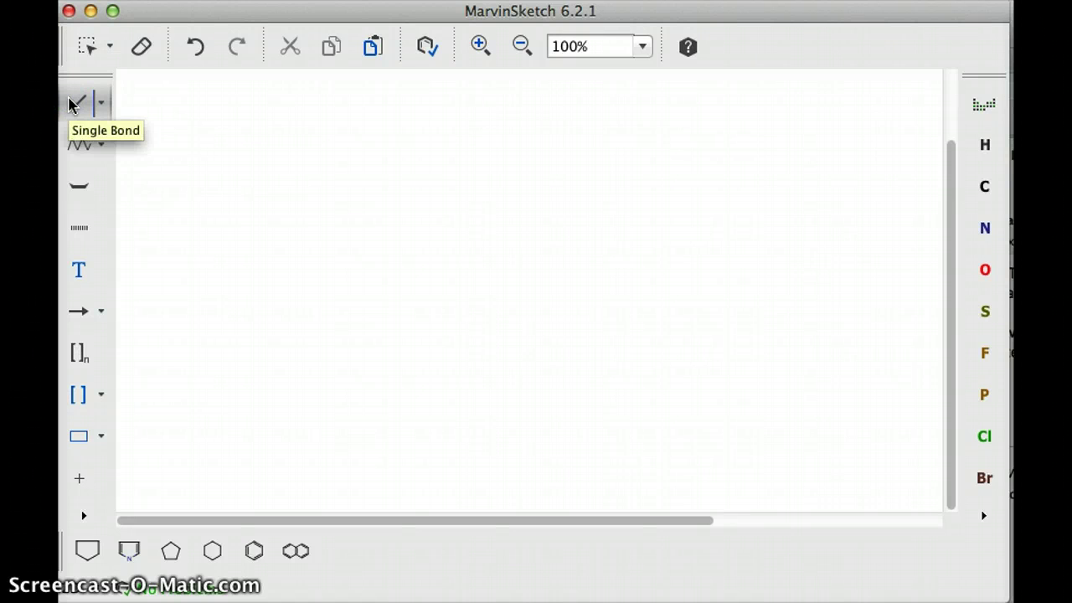
drag(259, 483, 291, 490)
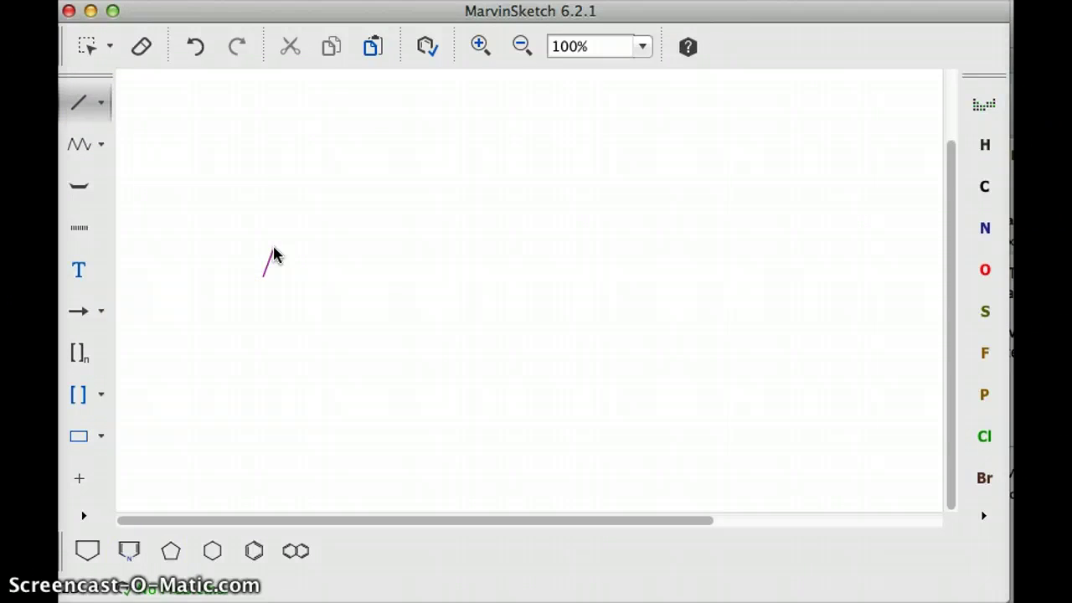
drag(272, 245, 249, 263)
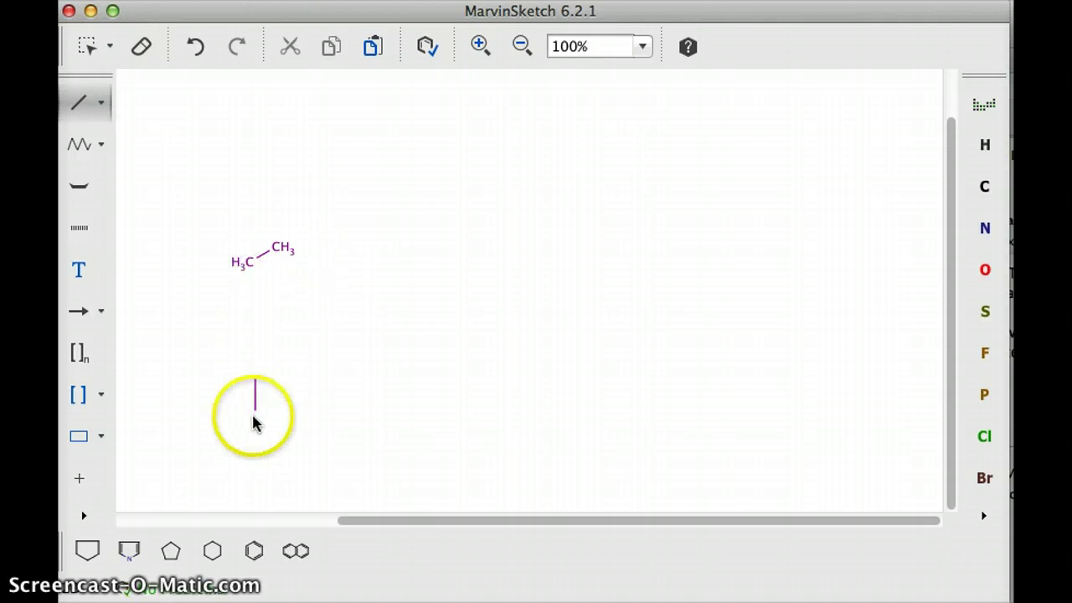
click(282, 250)
drag(335, 457, 332, 496)
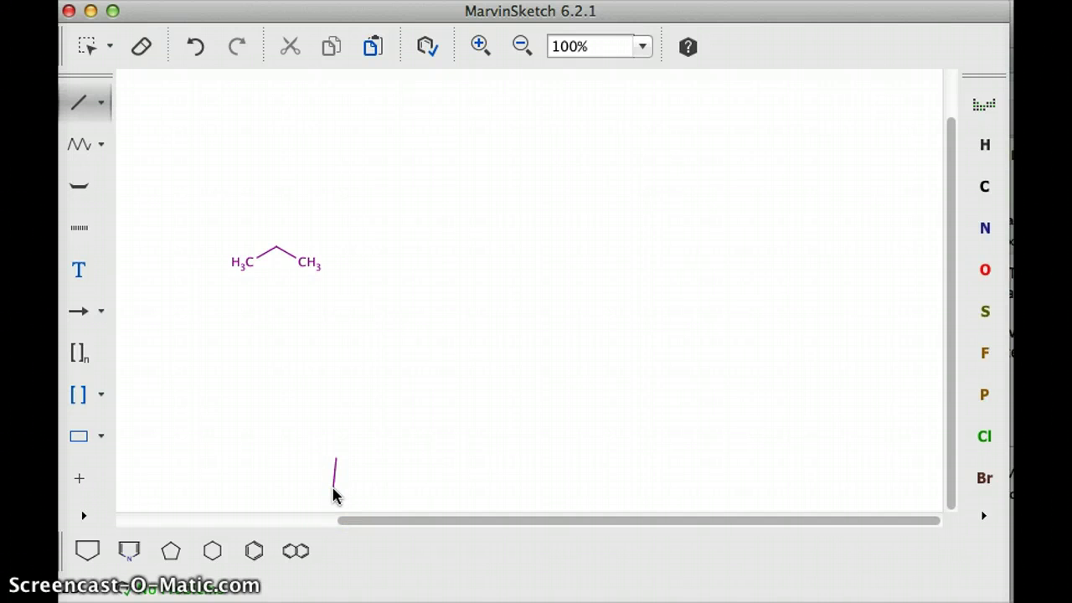
click(333, 467)
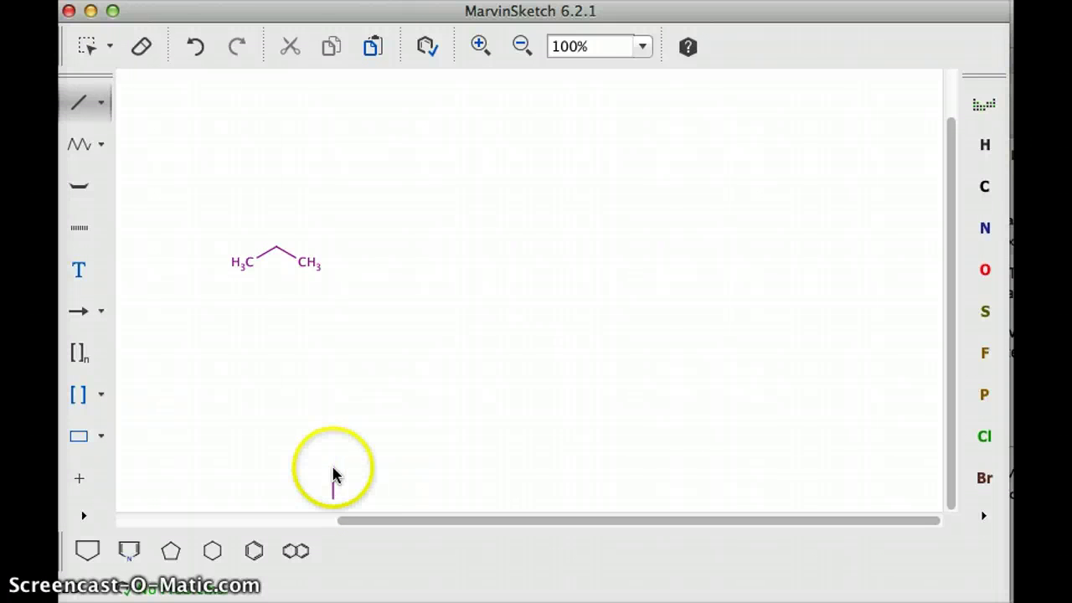
- Cycle the chain's second carbon–carbon bond through double and triple and back to single
drag(333, 474, 287, 266)
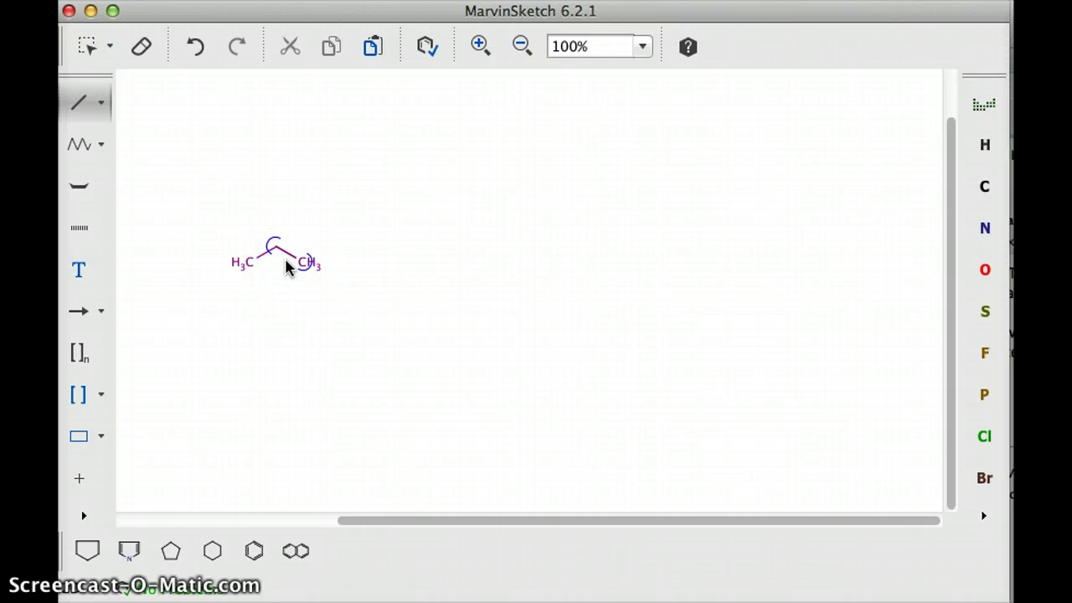
click(909, 565)
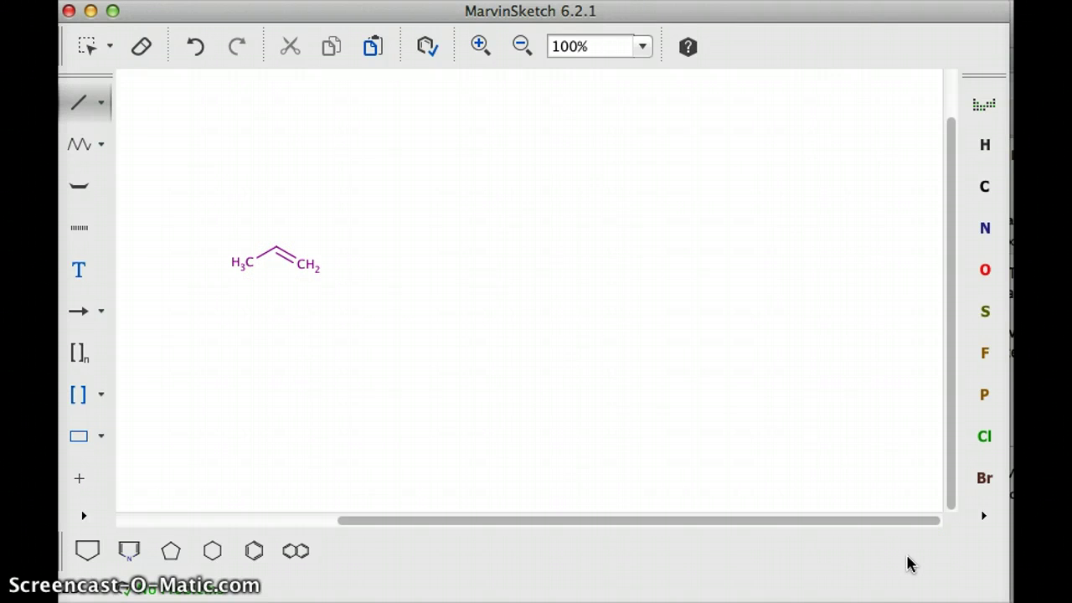
drag(774, 487, 290, 261)
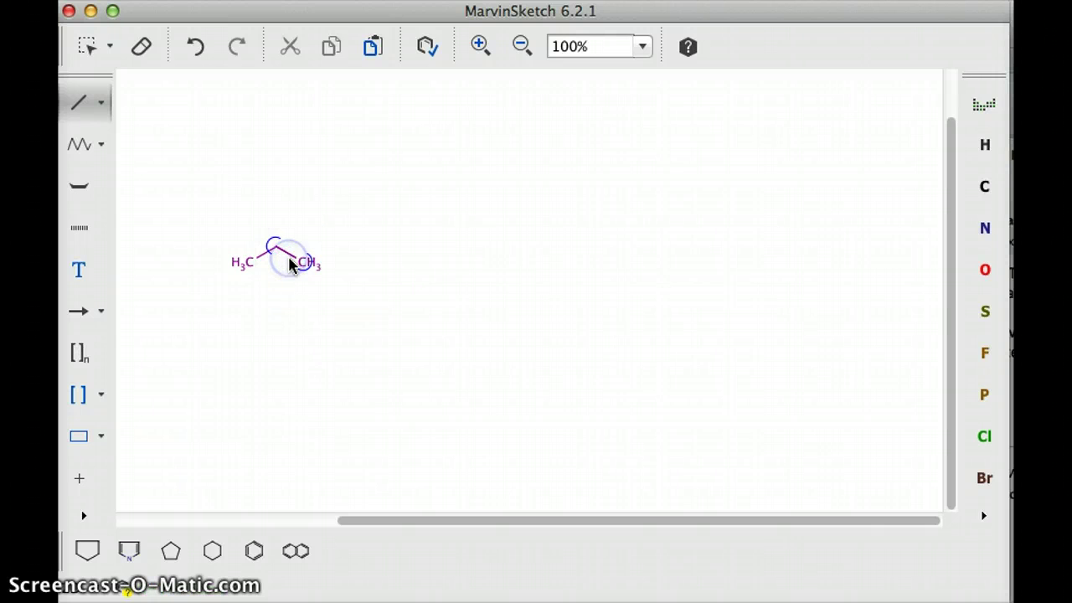
click(290, 263)
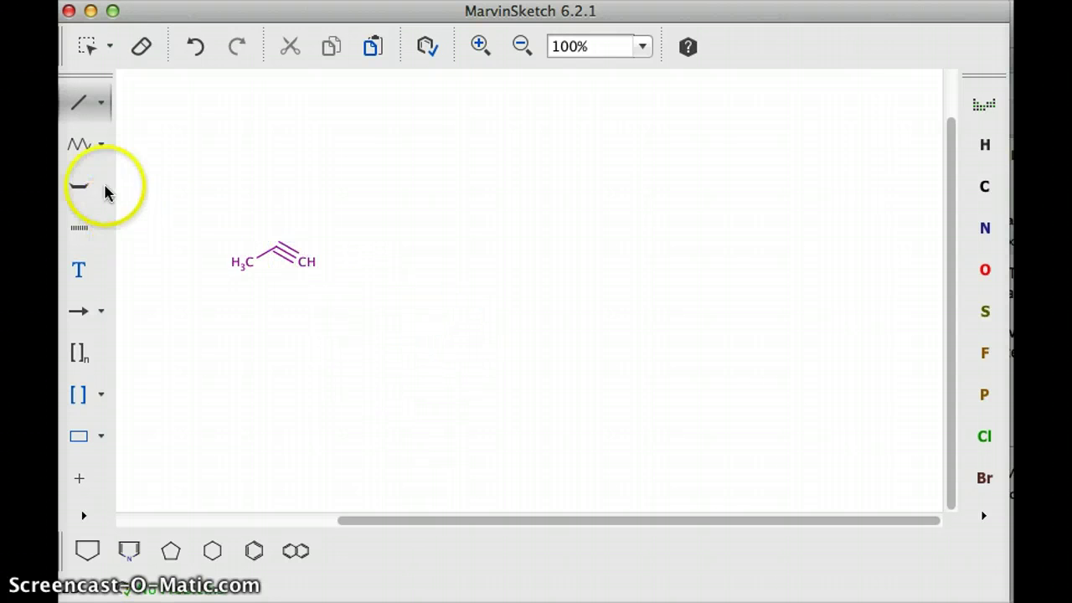
click(246, 365)
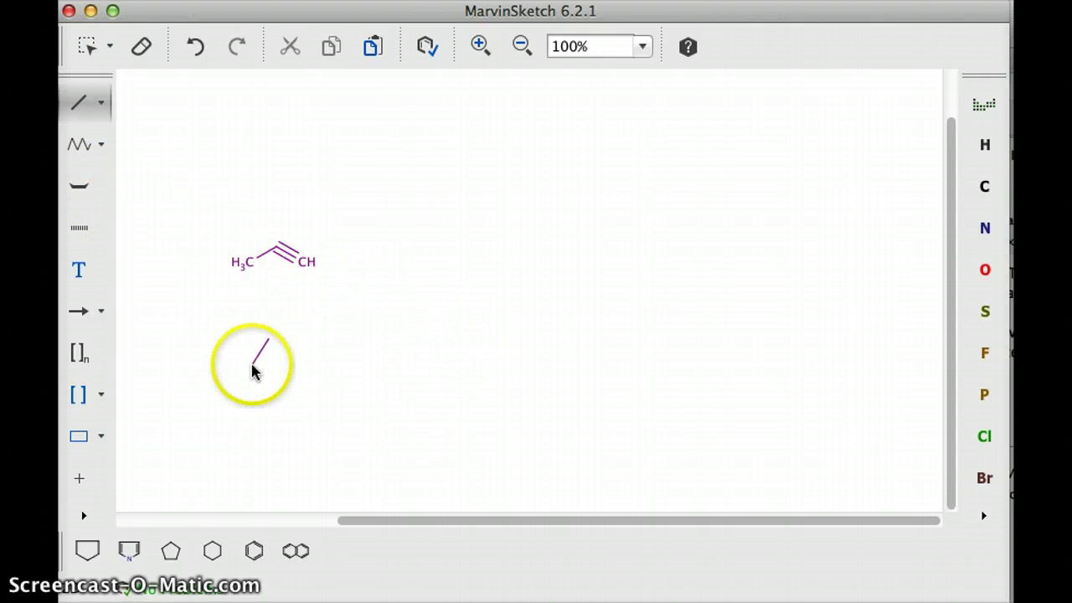
click(282, 256)
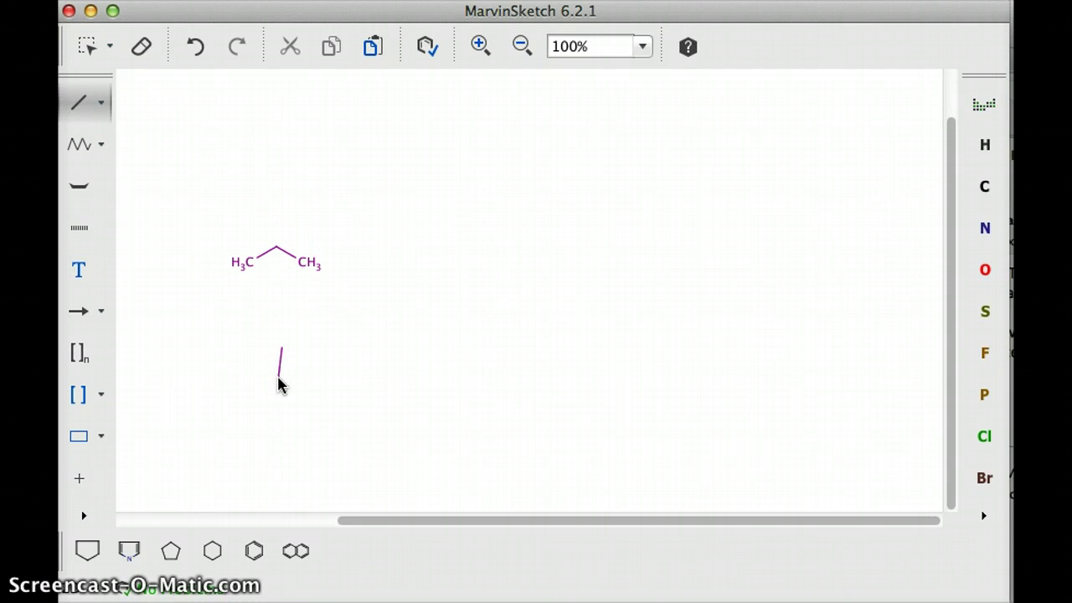
- Extend the three-carbon chain with single bonds to a straight five-carbon chain
drag(277, 376, 313, 265)
click(343, 250)
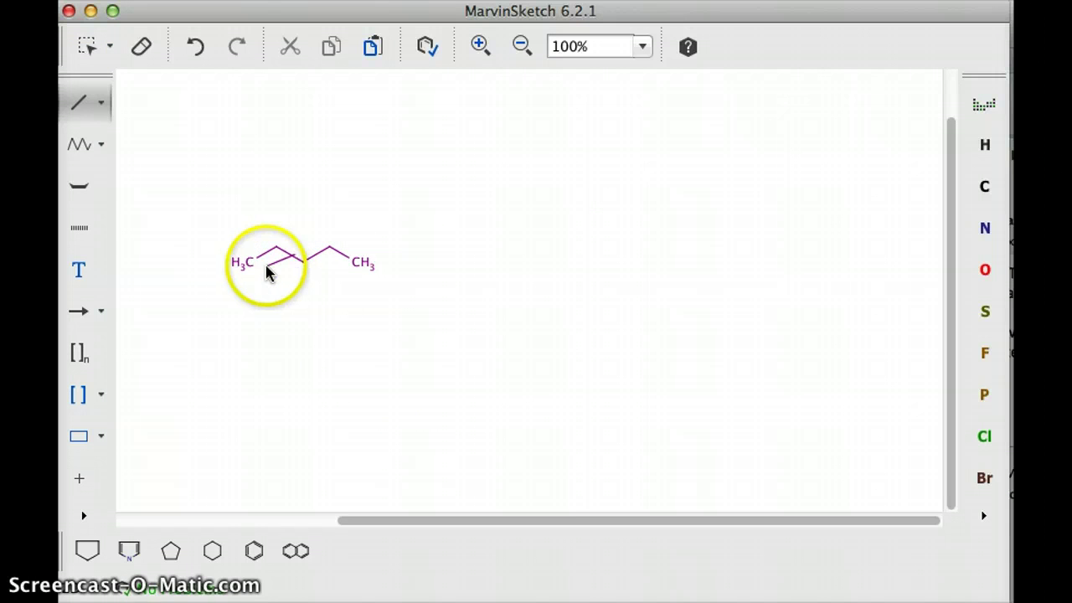
drag(306, 265, 364, 263)
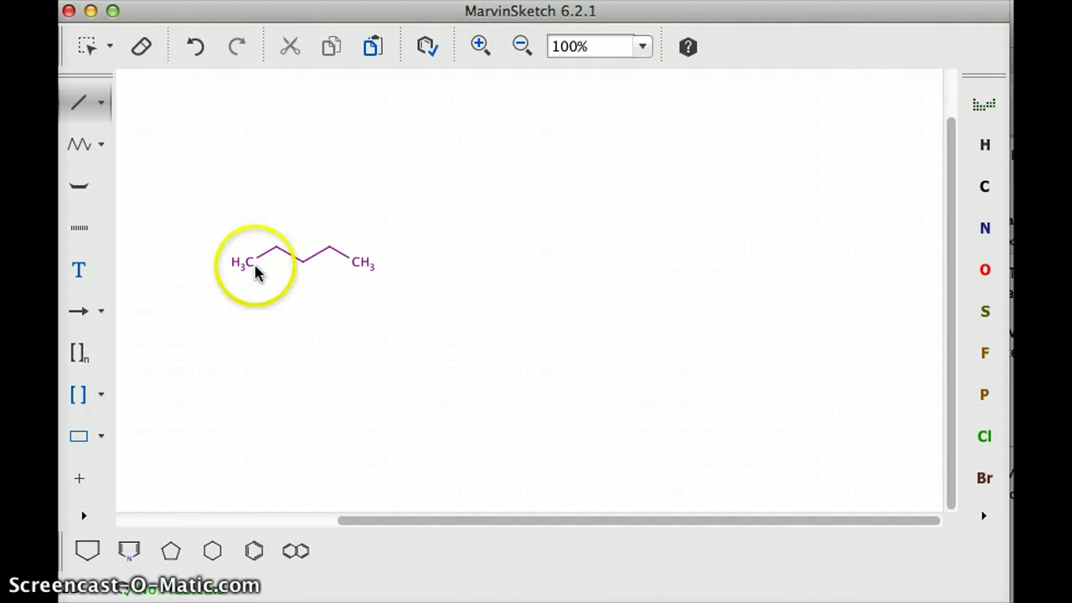
- Add a methyl branch to the middle carbon of the five-carbon chain
drag(300, 303, 302, 266)
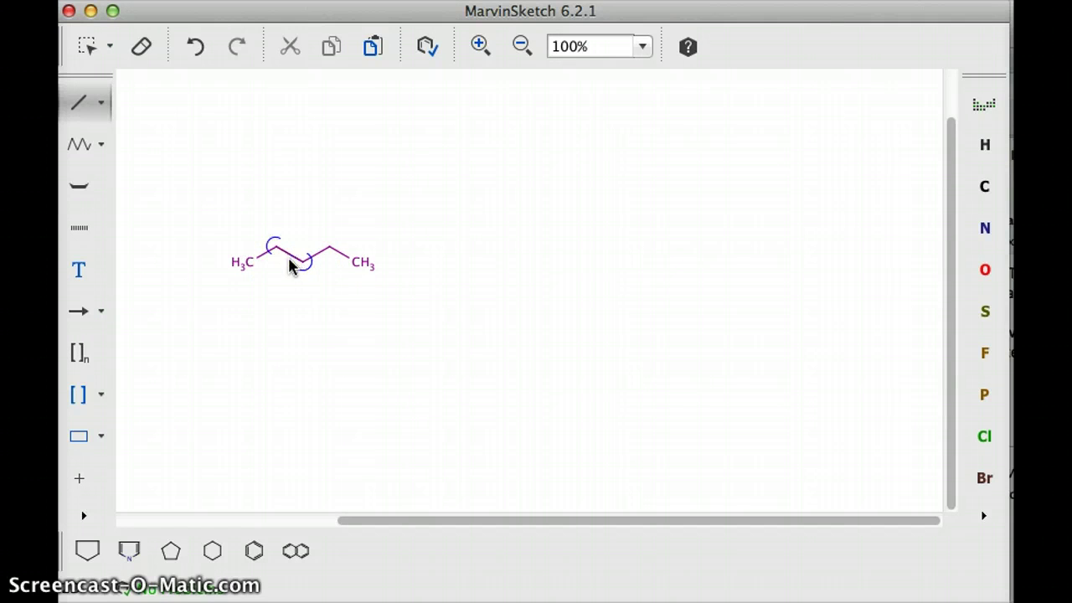
click(302, 263)
click(301, 261)
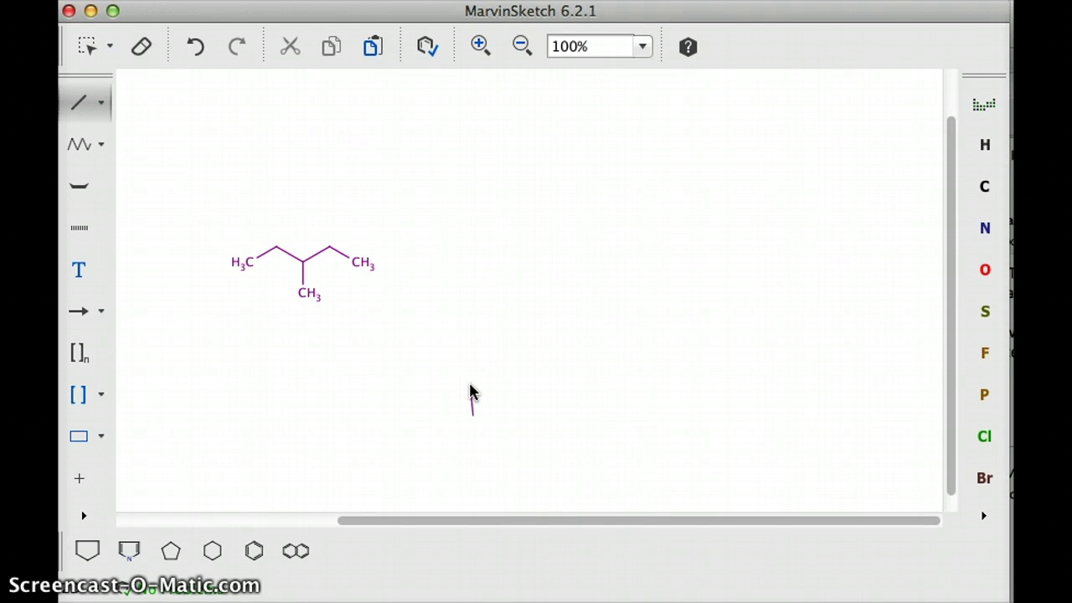
click(376, 361)
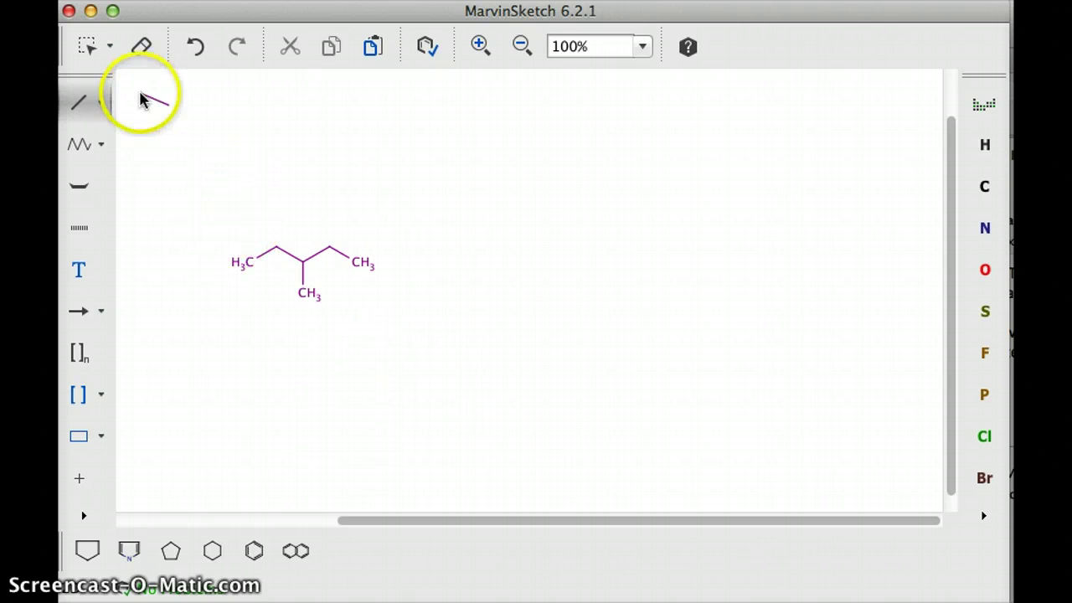
- Select the whole branched molecule and copy it in the JPG Image format
click(88, 46)
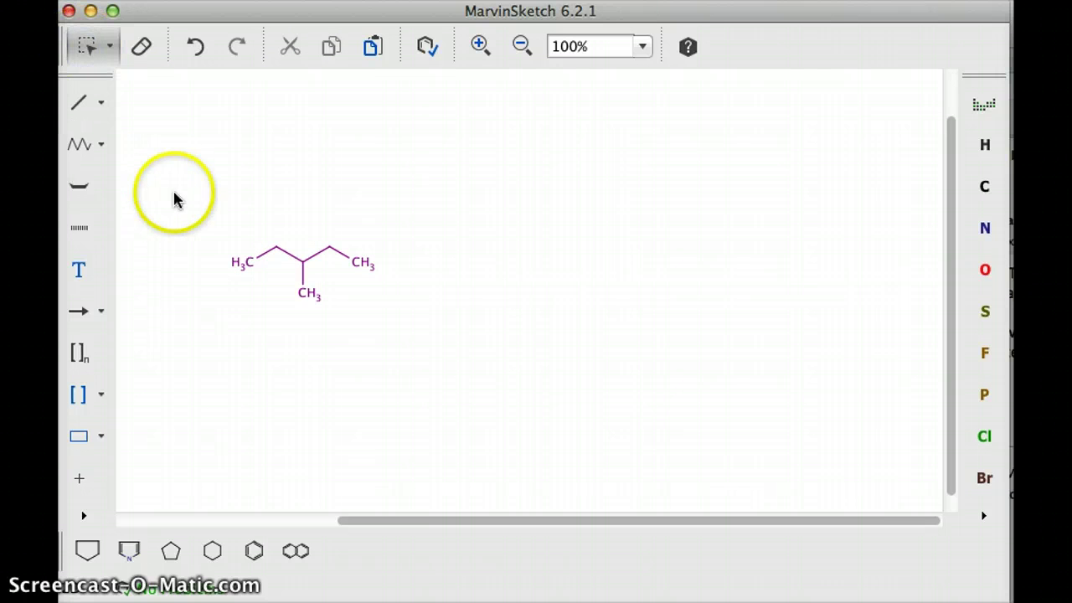
drag(181, 211, 438, 383)
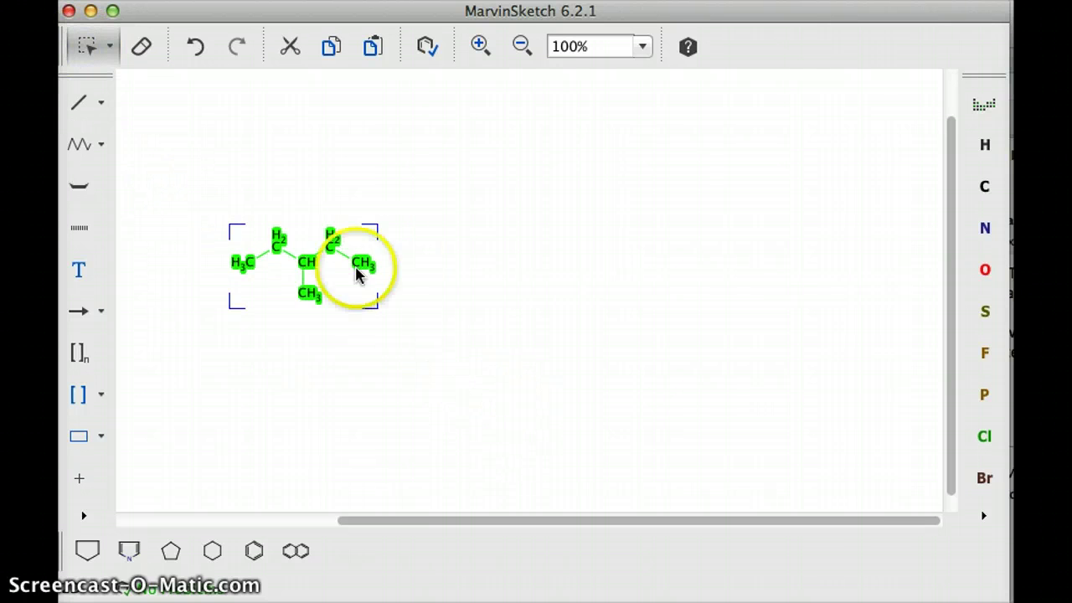
click(598, 551)
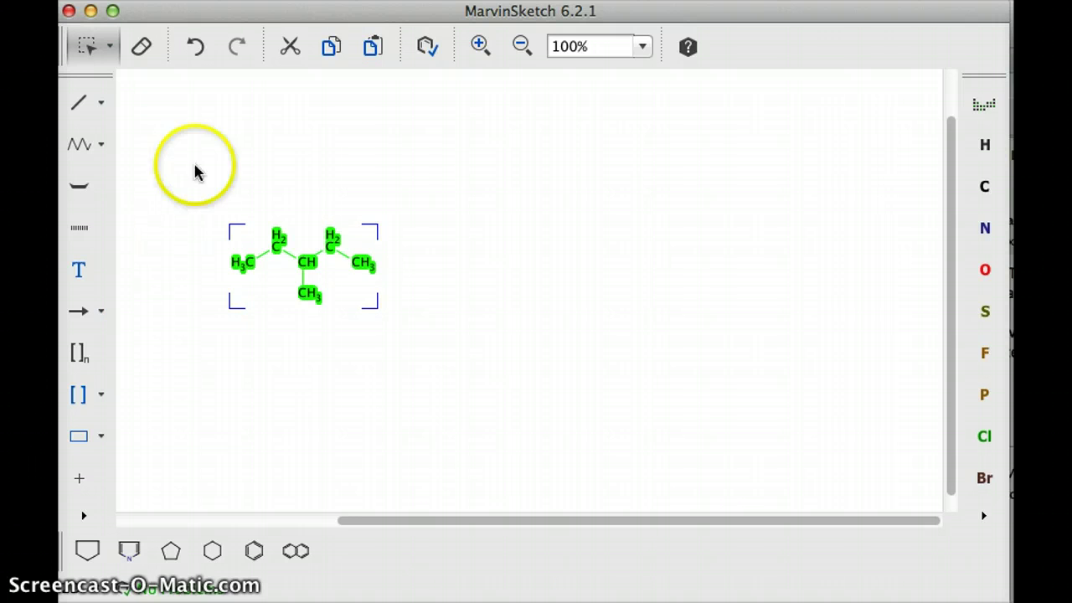
click(251, 0)
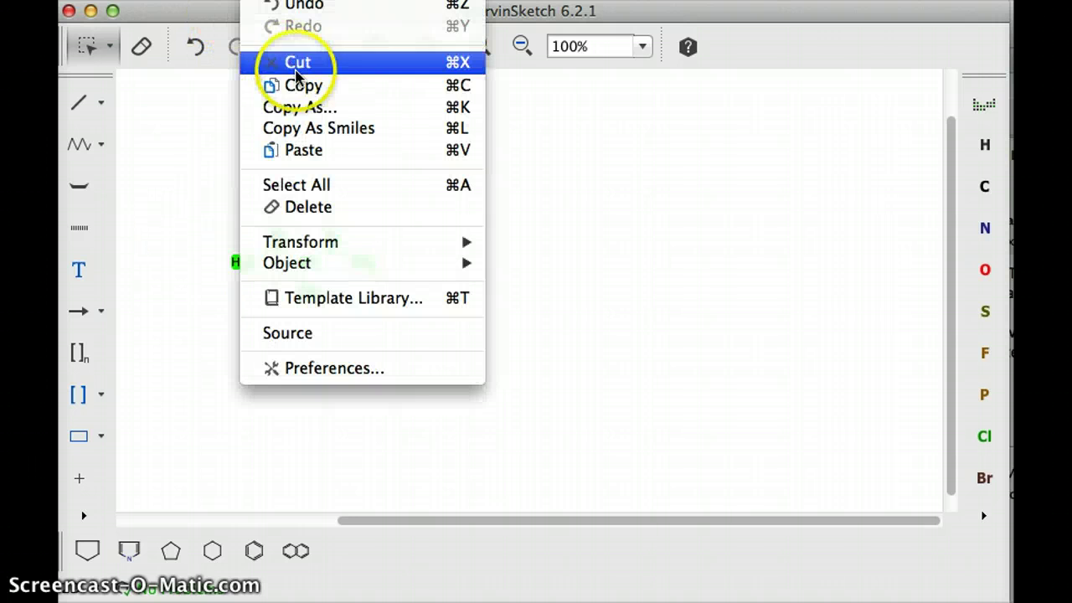
click(298, 109)
click(491, 323)
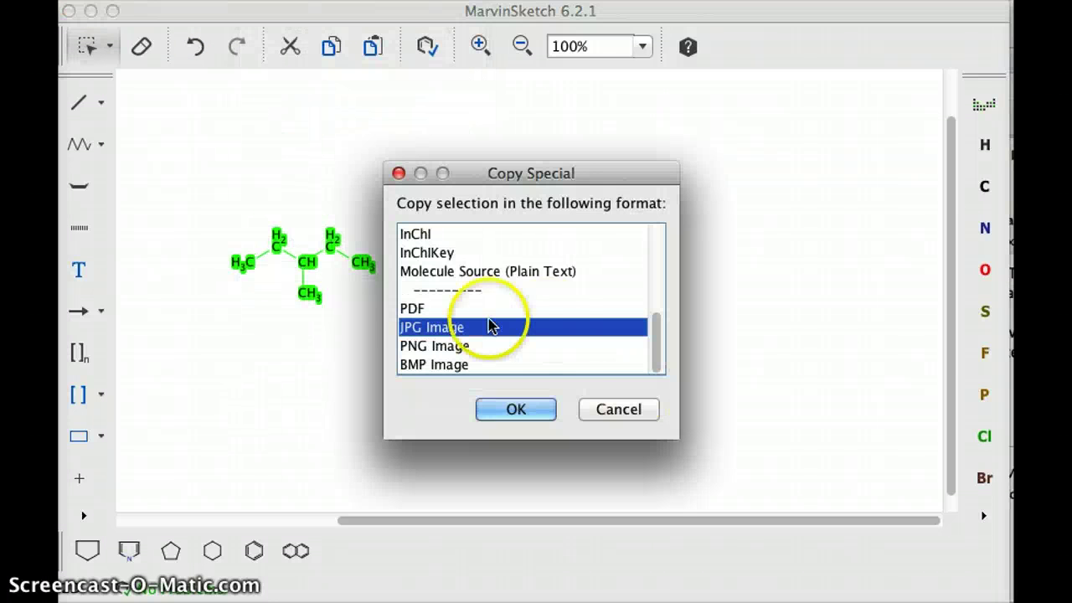
scroll(419, 289, up, 5)
scroll(404, 290, down, 8)
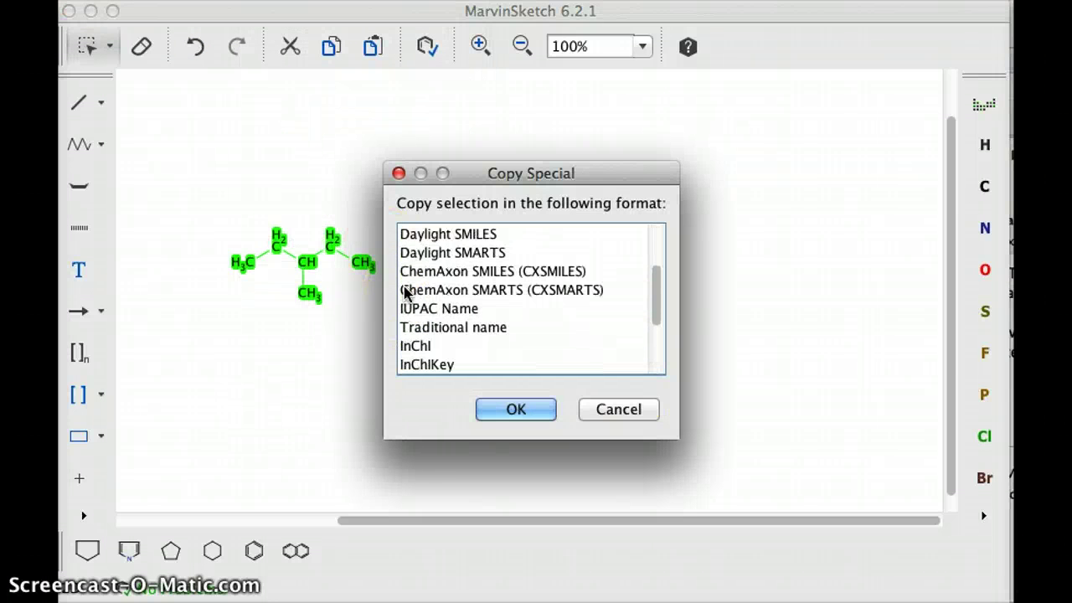
click(410, 331)
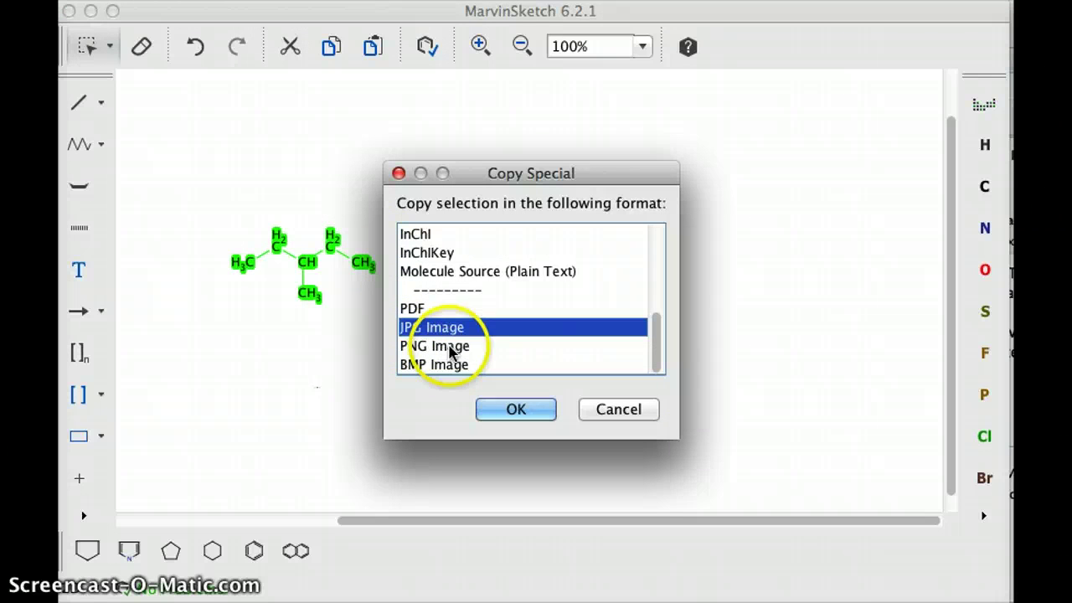
click(562, 328)
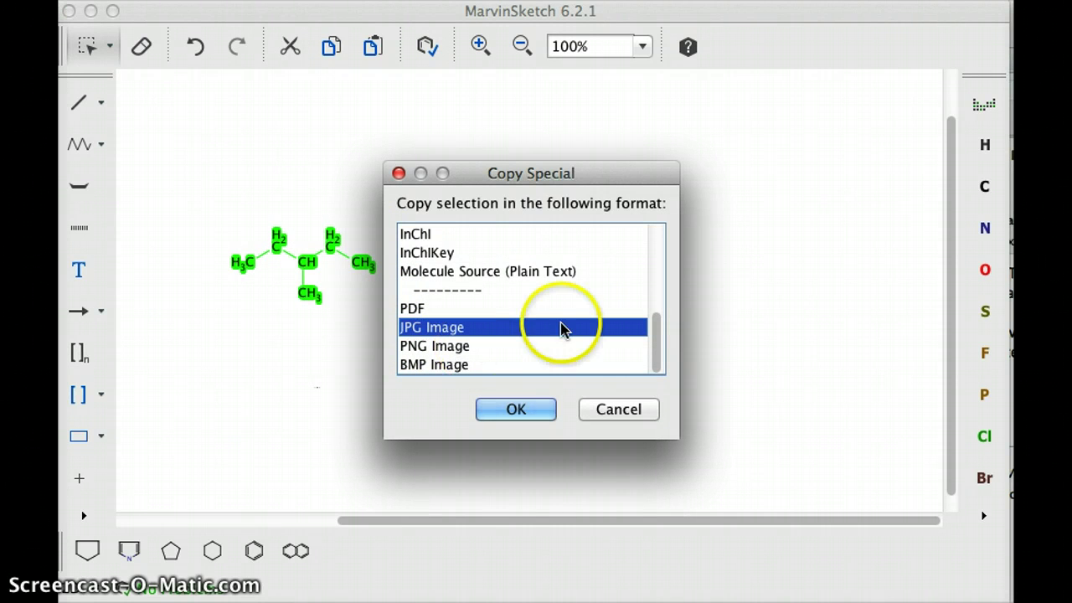
click(433, 333)
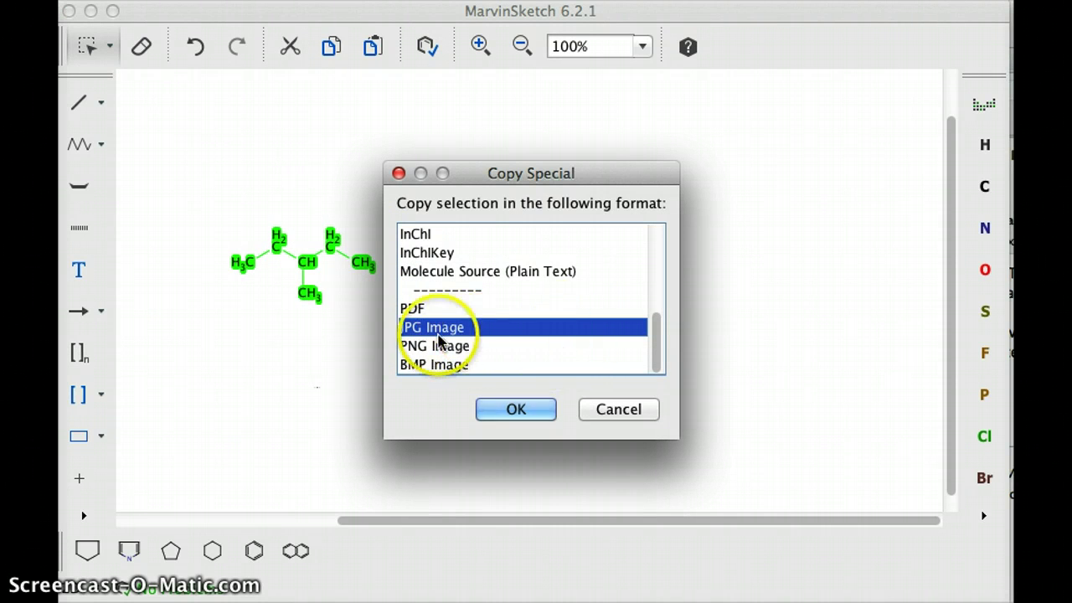
click(524, 411)
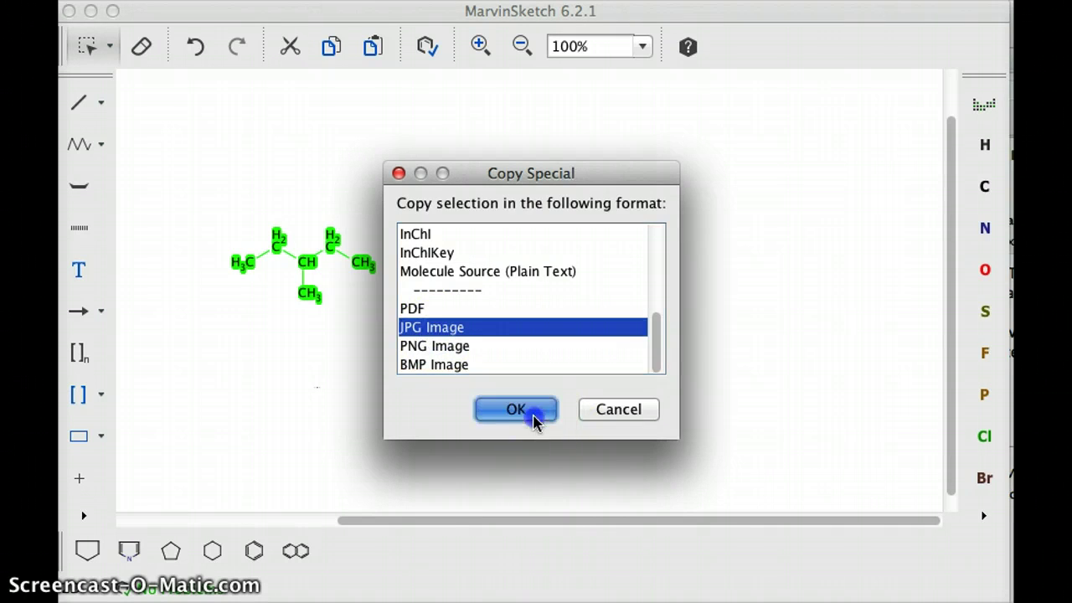
- Switch to the blank Word document and paste the copied molecule image into it
click(310, 536)
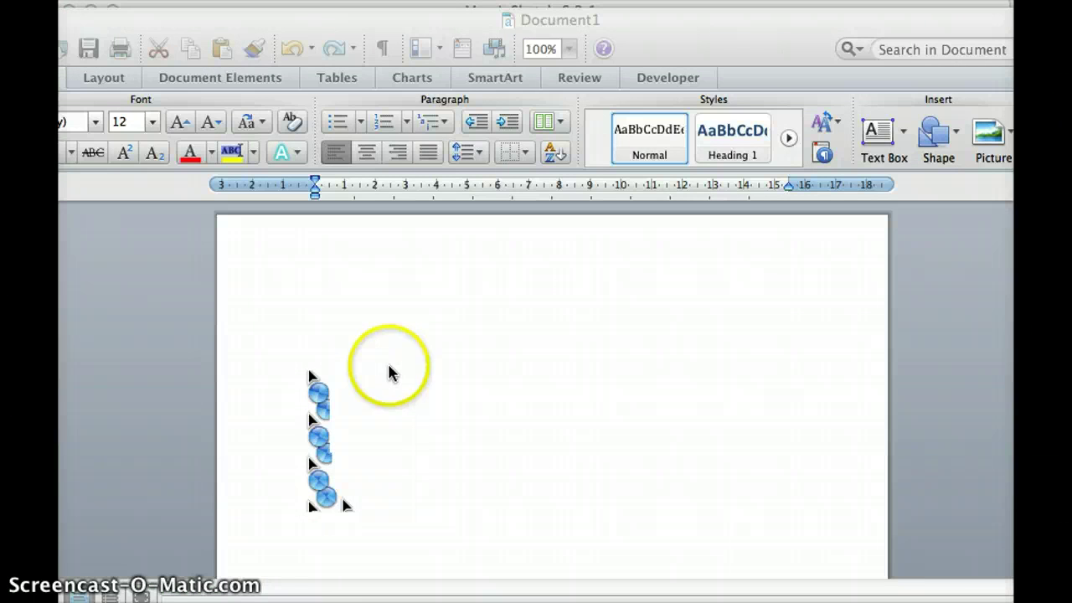
click(389, 367)
click(389, 369)
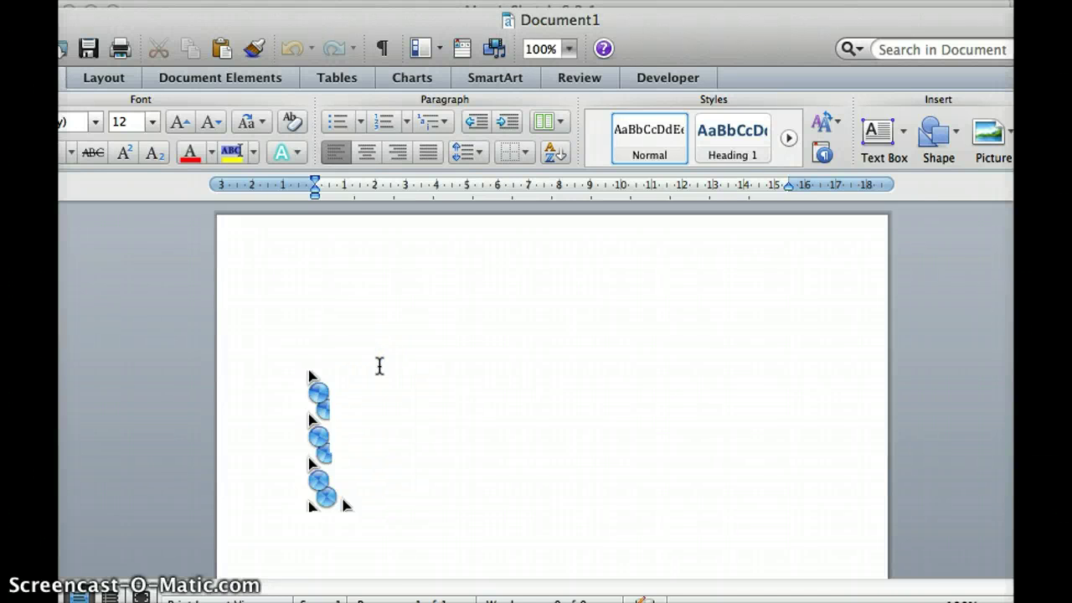
right_click(379, 366)
click(399, 419)
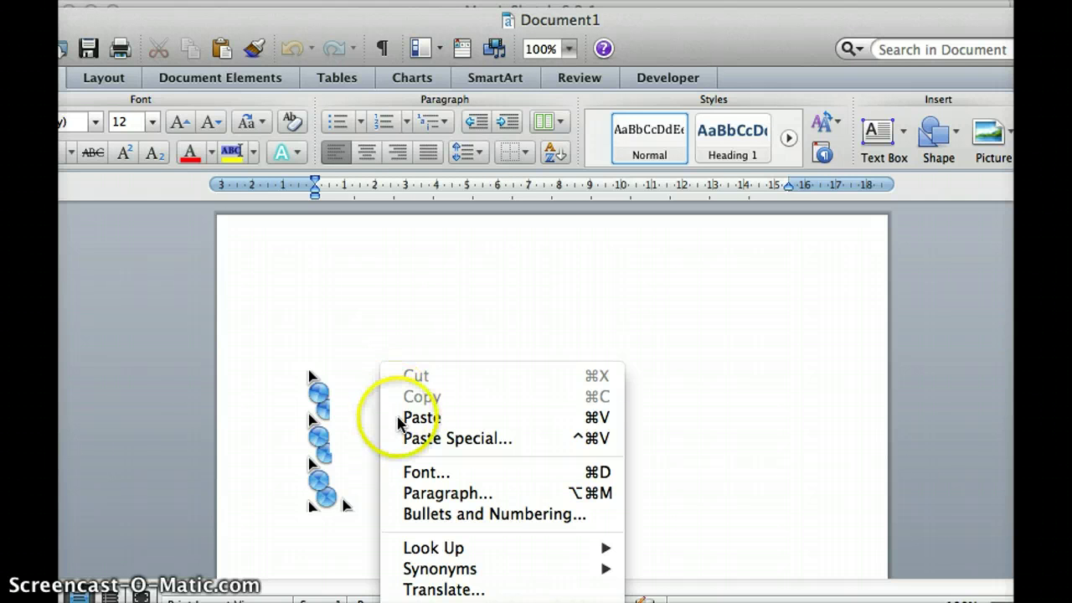
click(417, 451)
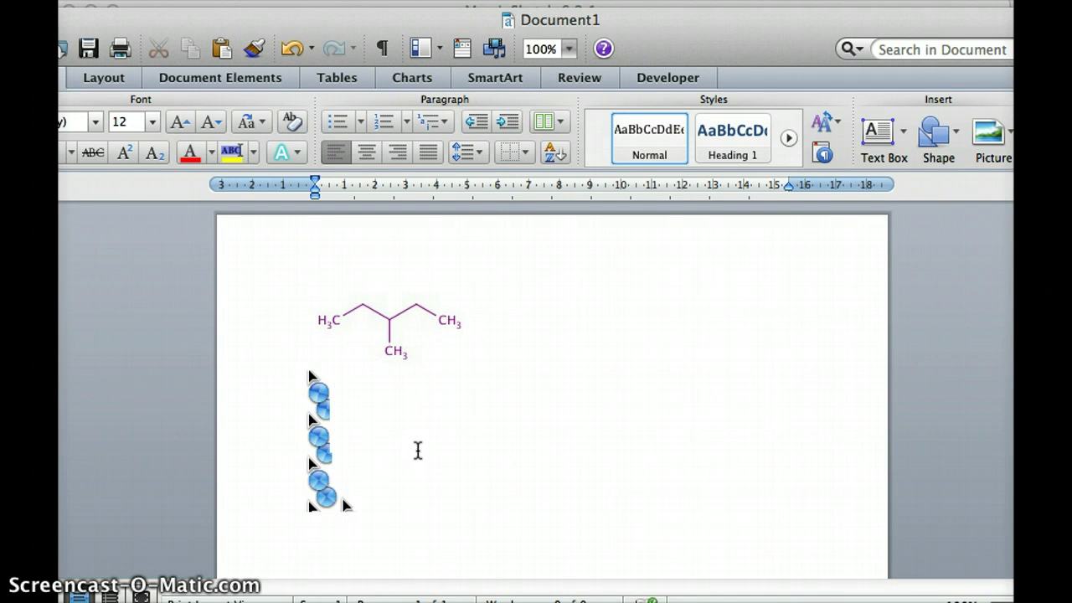
- Switch back to the MarvinSketch window containing the branched molecule
click(1001, 158)
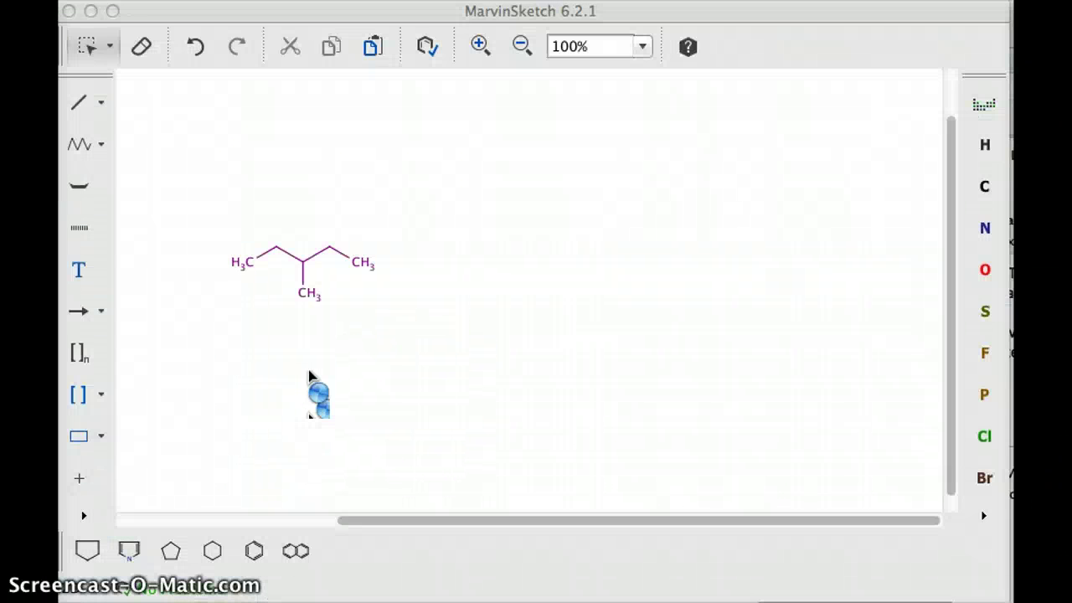
click(323, 173)
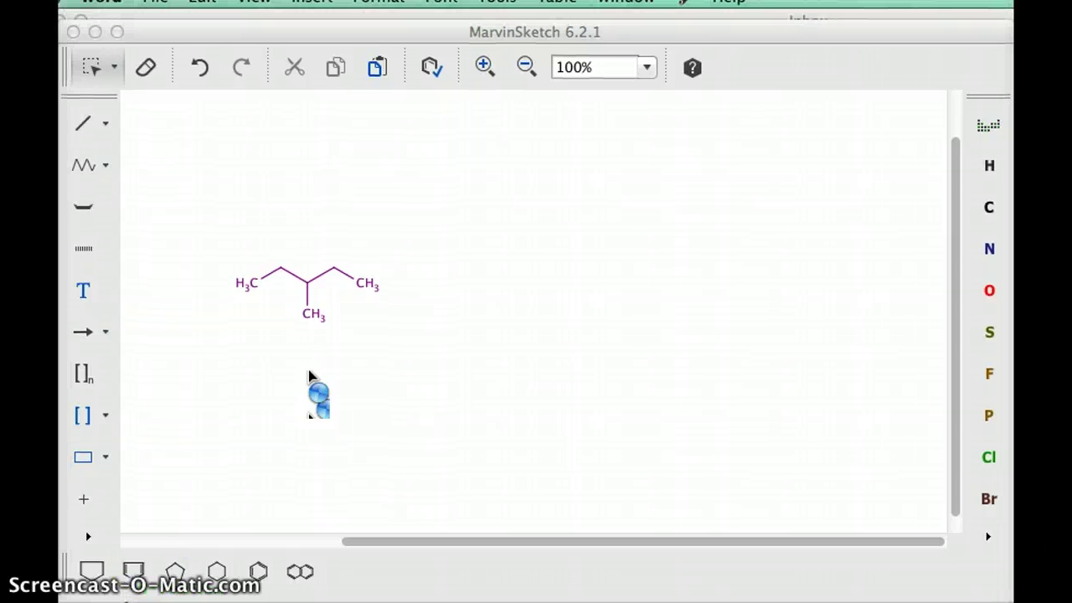
click(198, 14)
click(201, 12)
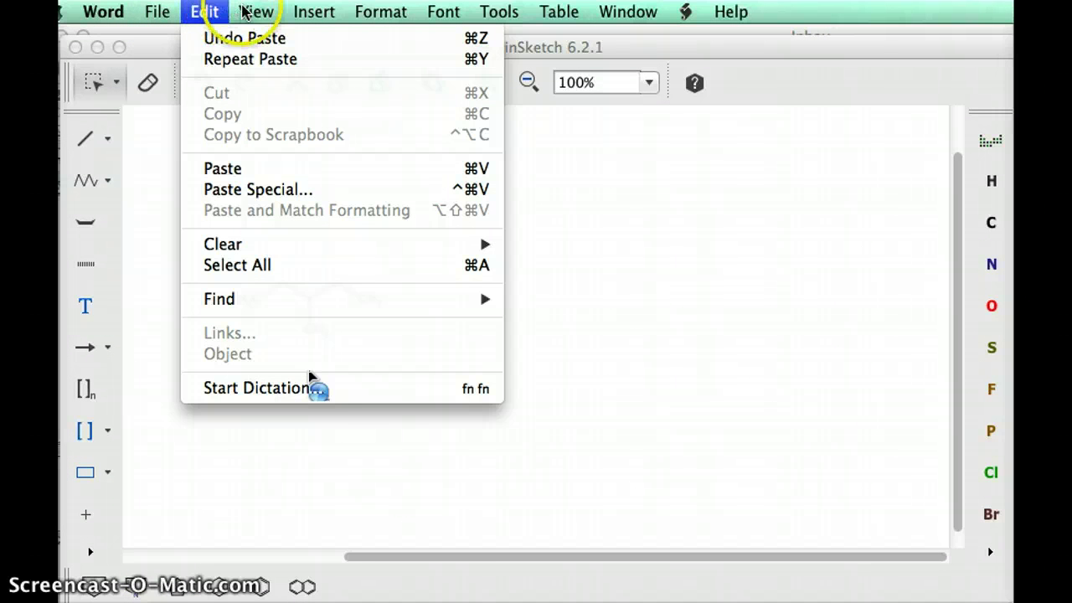
click(244, 12)
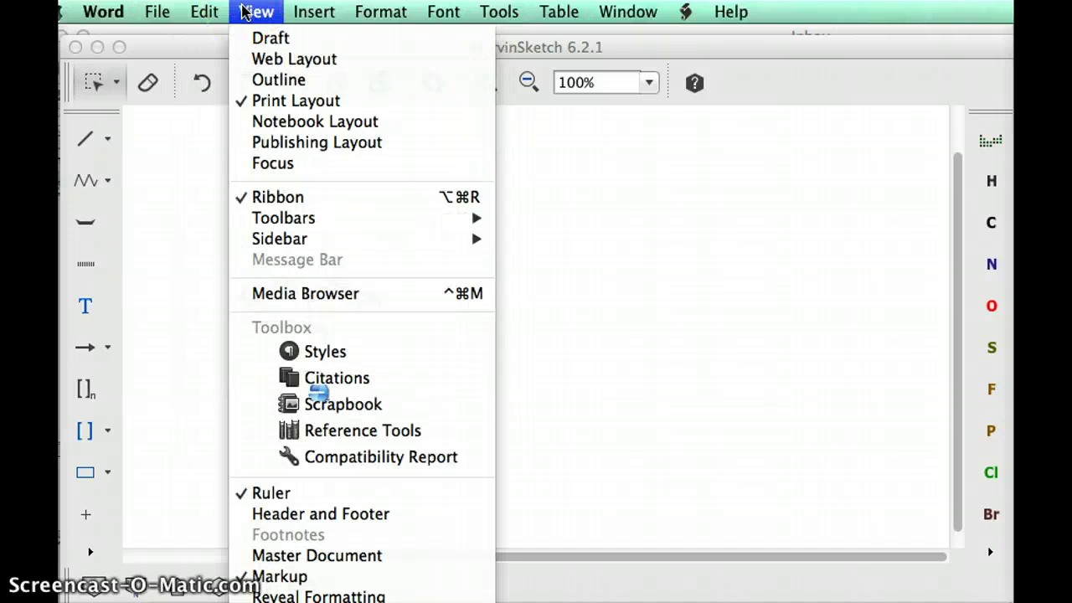
click(527, 453)
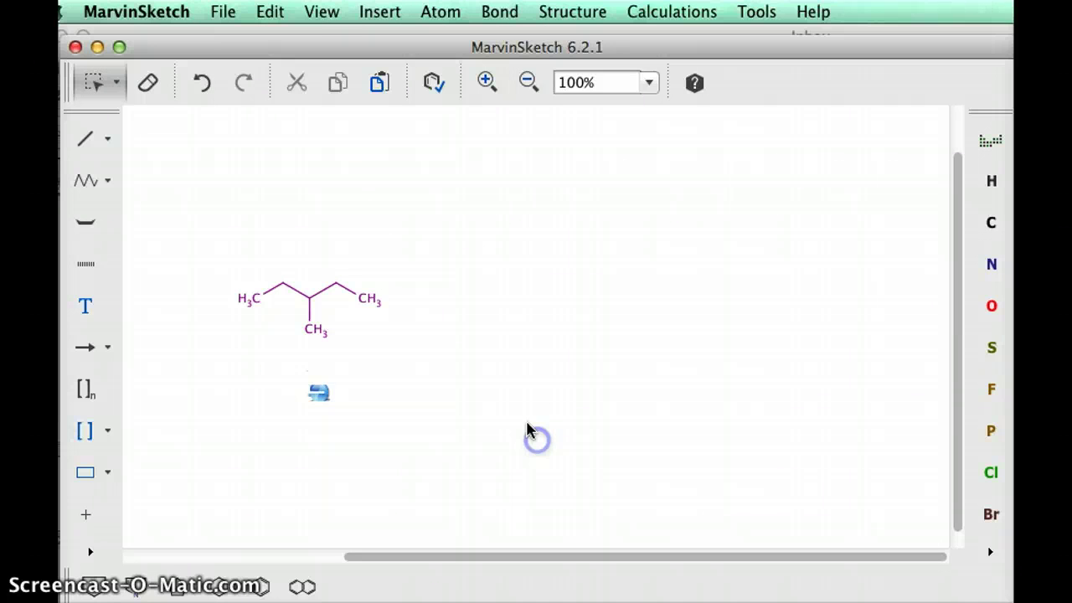
- Open the molecule in MarvinSpace and rotate its 3D ball-and-stick model to view it from different angles
click(321, 12)
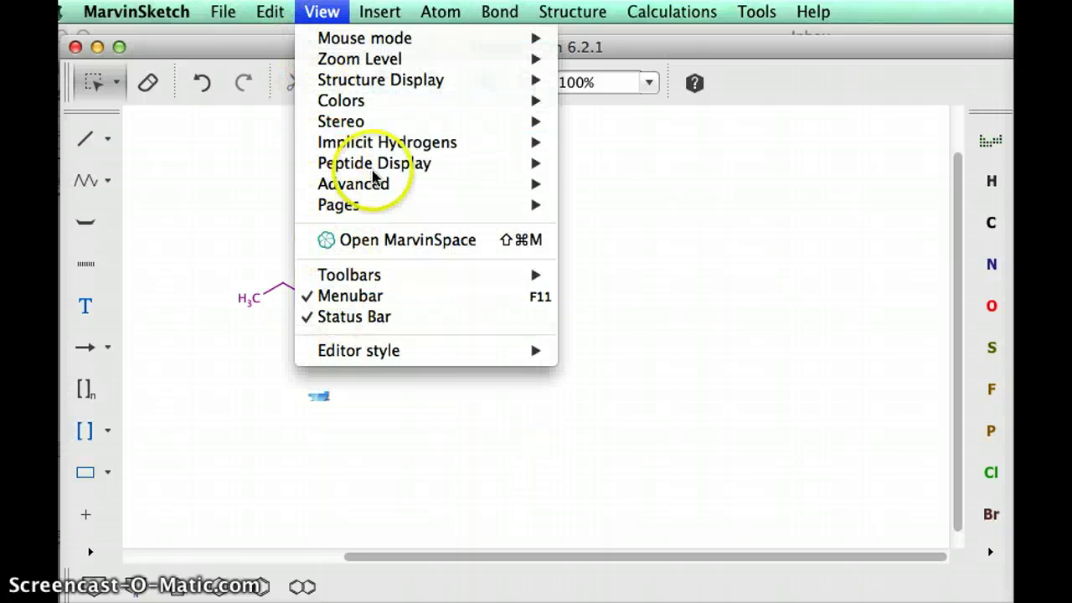
mouse_move(371, 165)
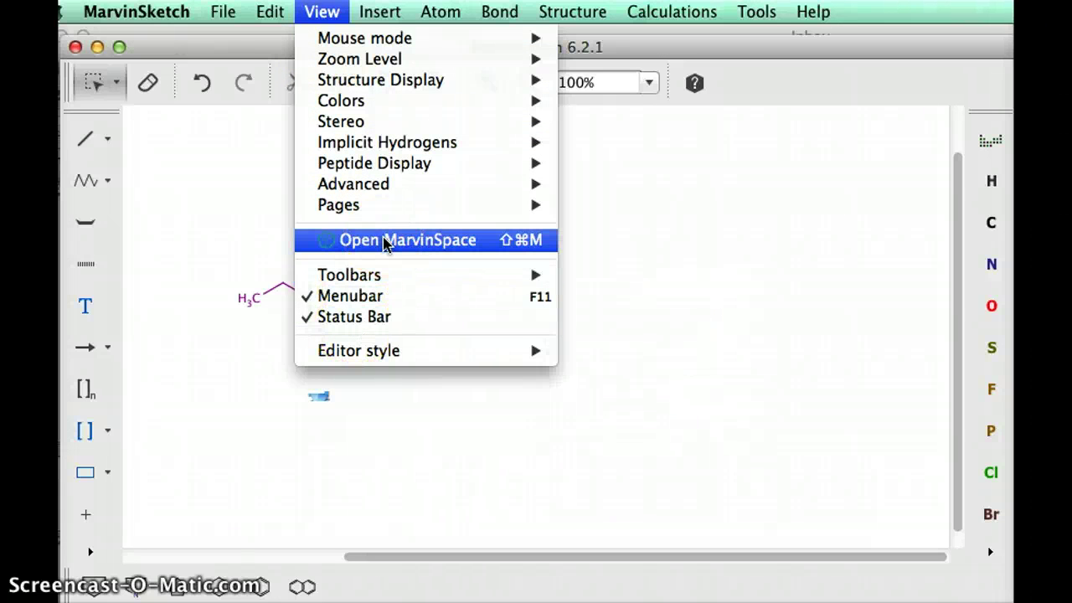
click(385, 241)
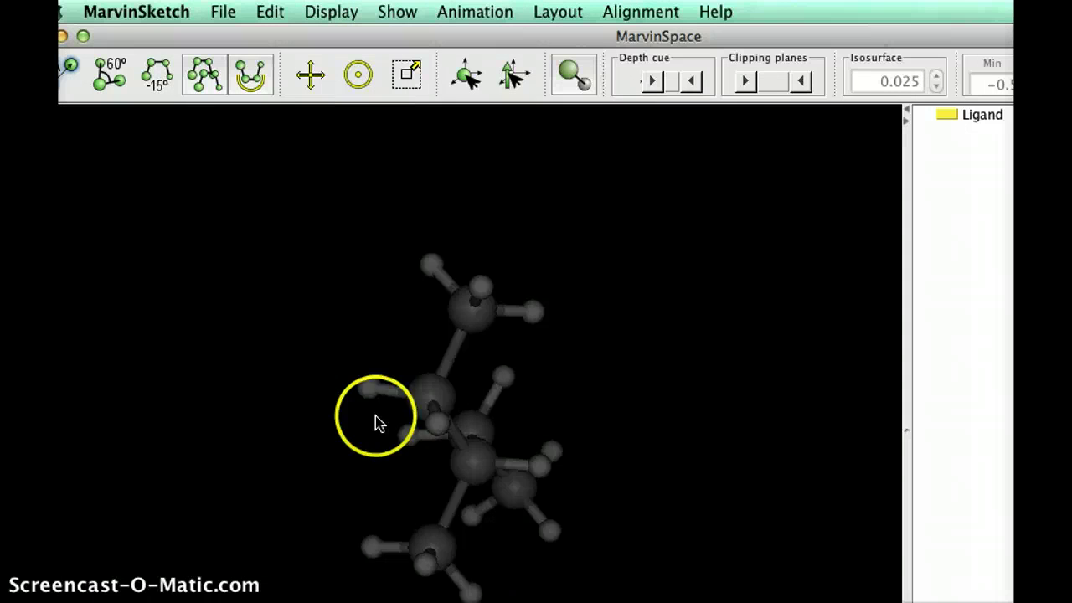
drag(377, 416, 361, 211)
drag(443, 413, 307, 391)
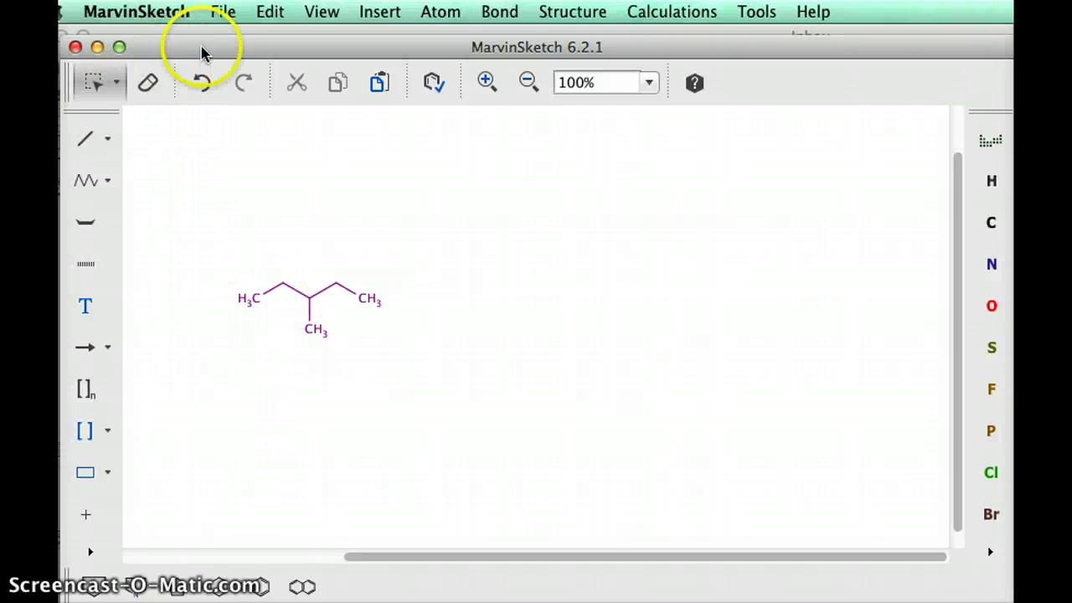
- Start saving the molecule as a new file and set the file format to MDL Molfile (*.mol)
click(221, 13)
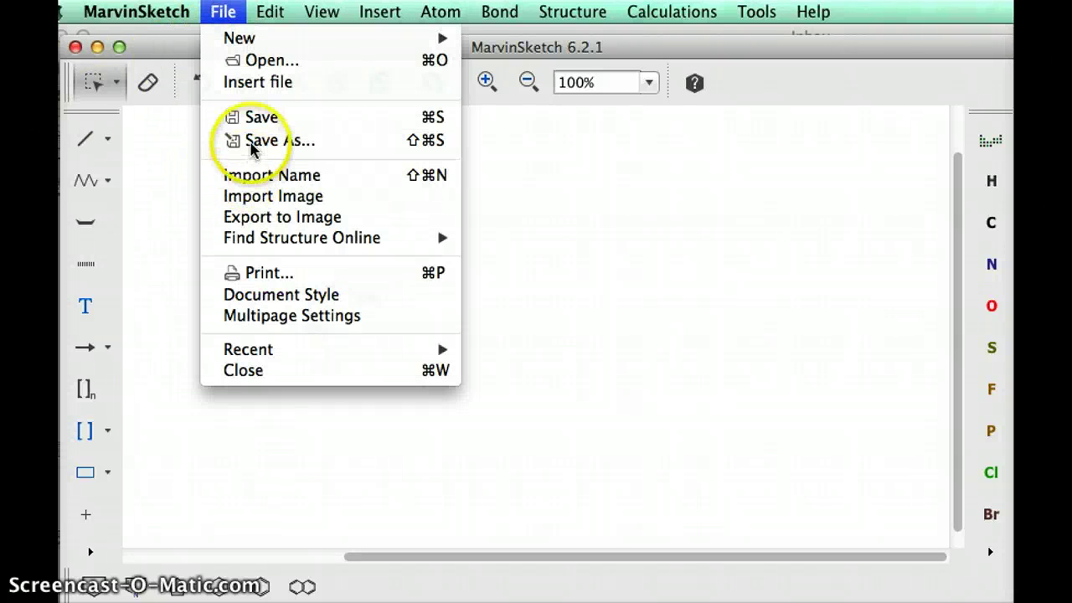
click(253, 140)
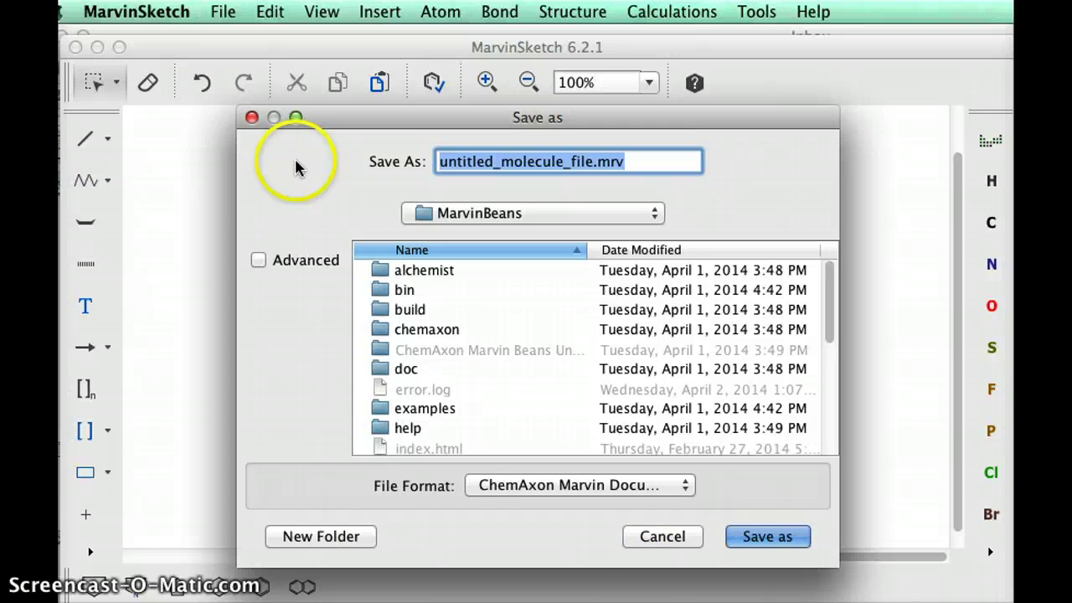
click(548, 486)
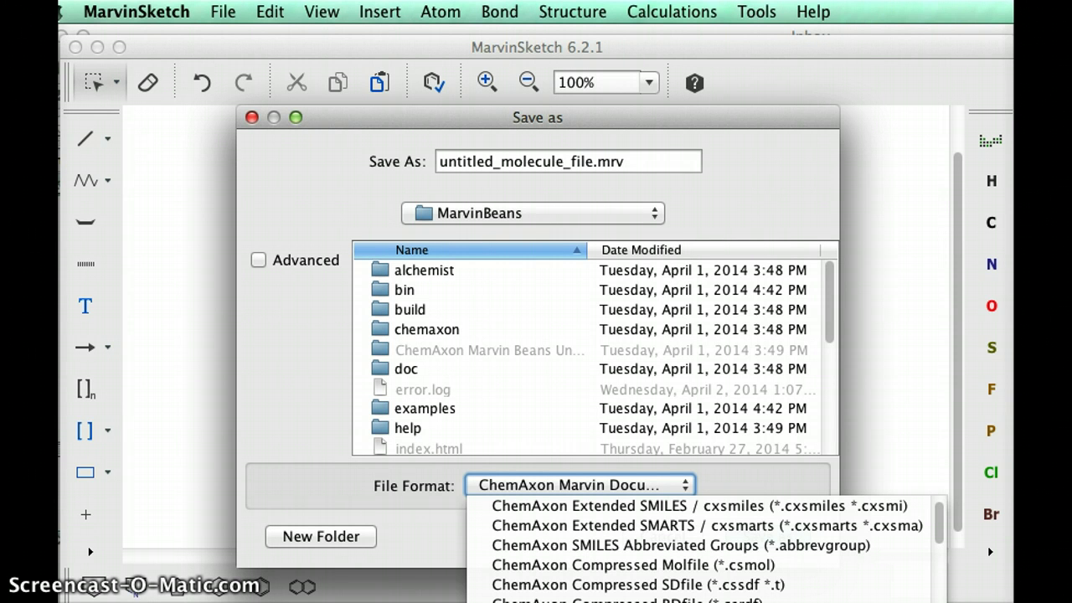
click(620, 598)
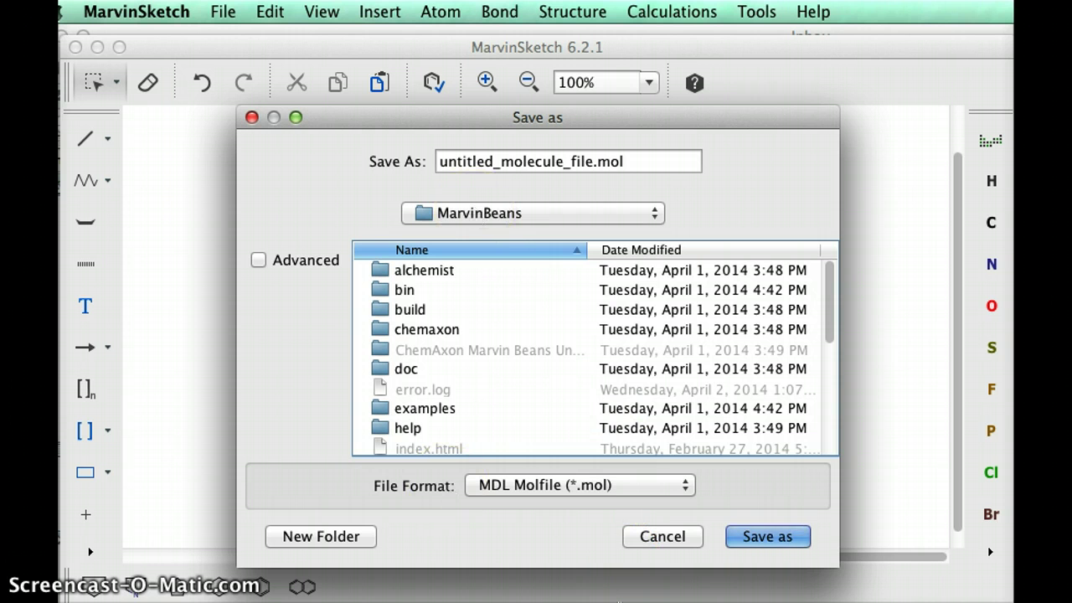
click(511, 332)
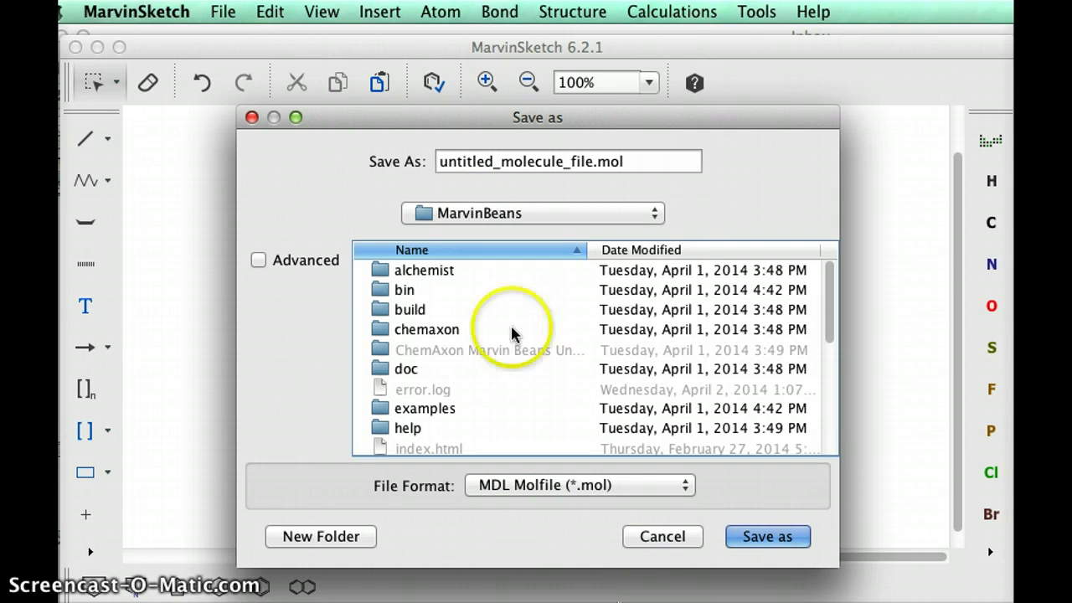
click(915, 253)
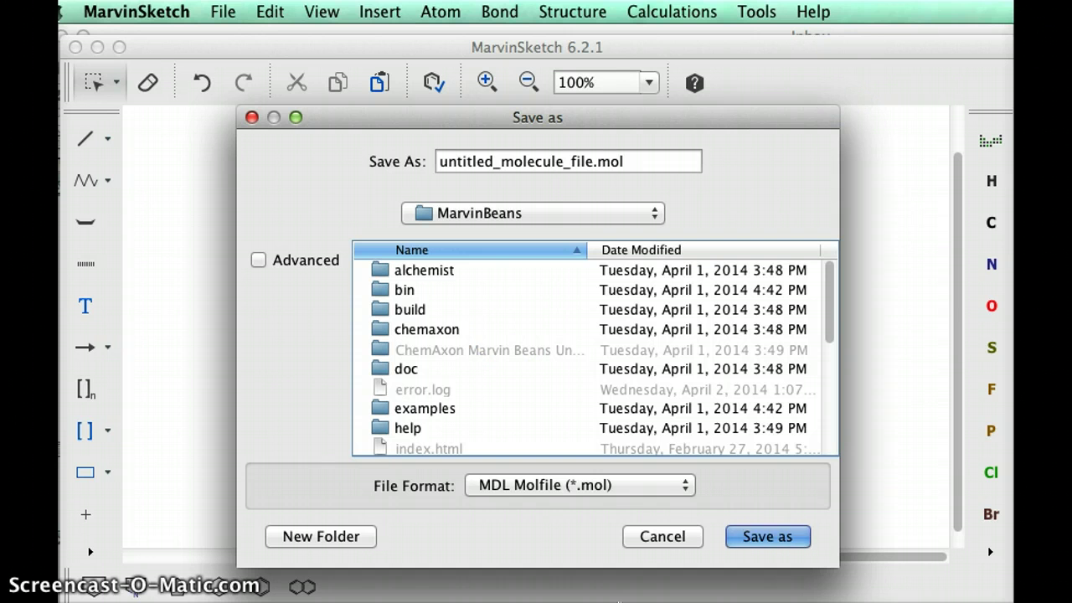
click(711, 548)
click(712, 552)
click(724, 494)
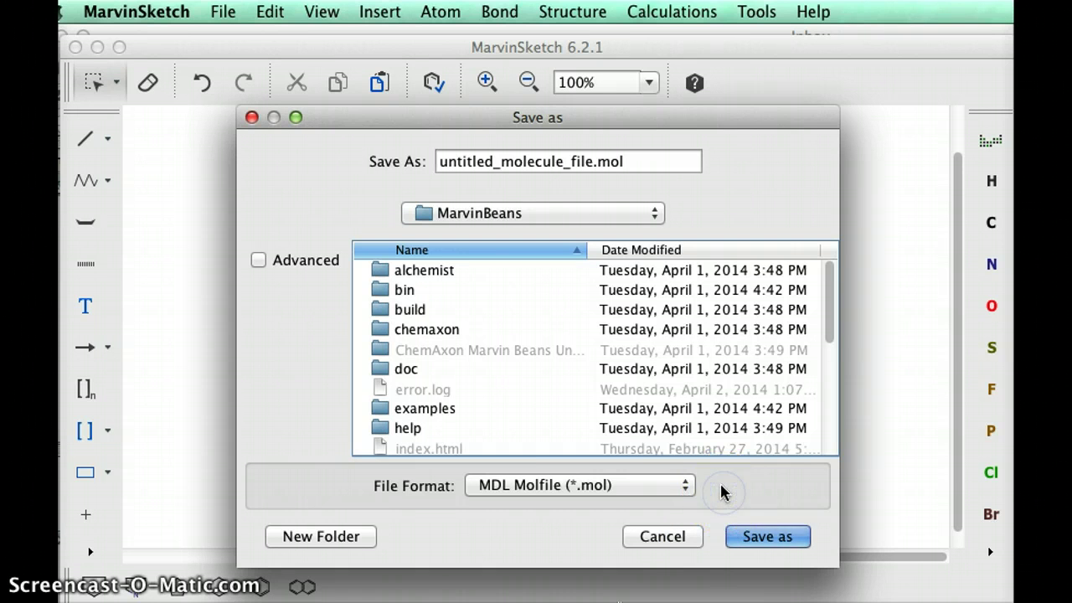